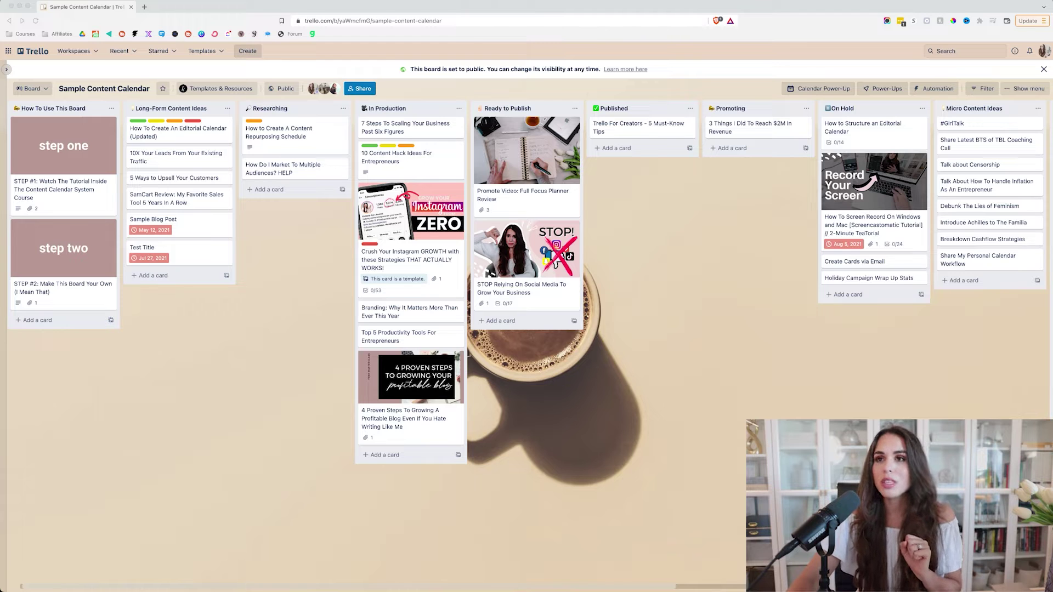
- Look over the board and briefly open, then close, the Editorial Calendar card
scroll(384, 329, "left", 1)
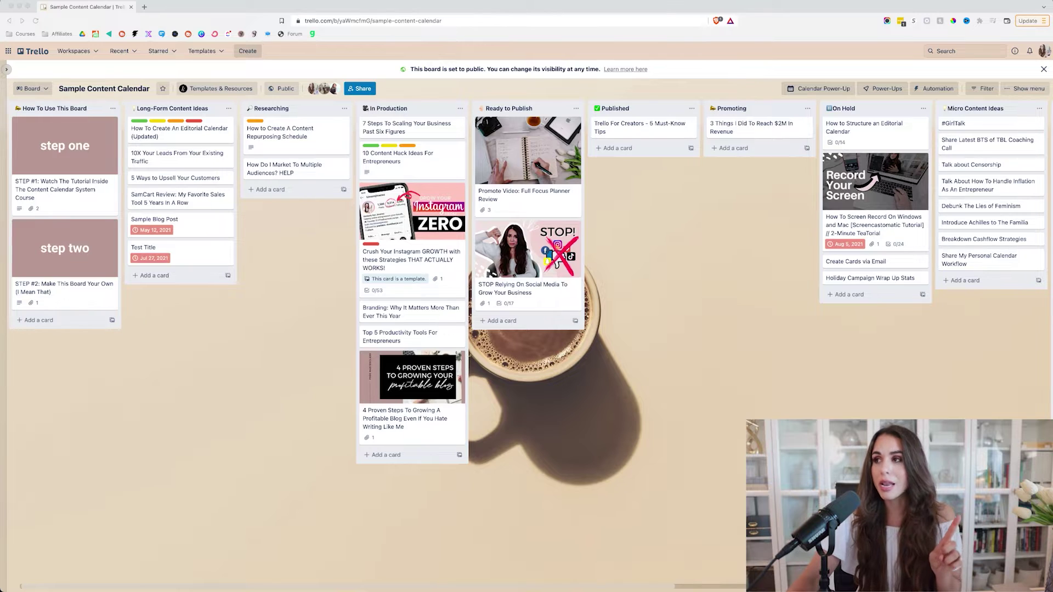
scroll(1051, 263, "right", 1)
scroll(1051, 263, "right", 15)
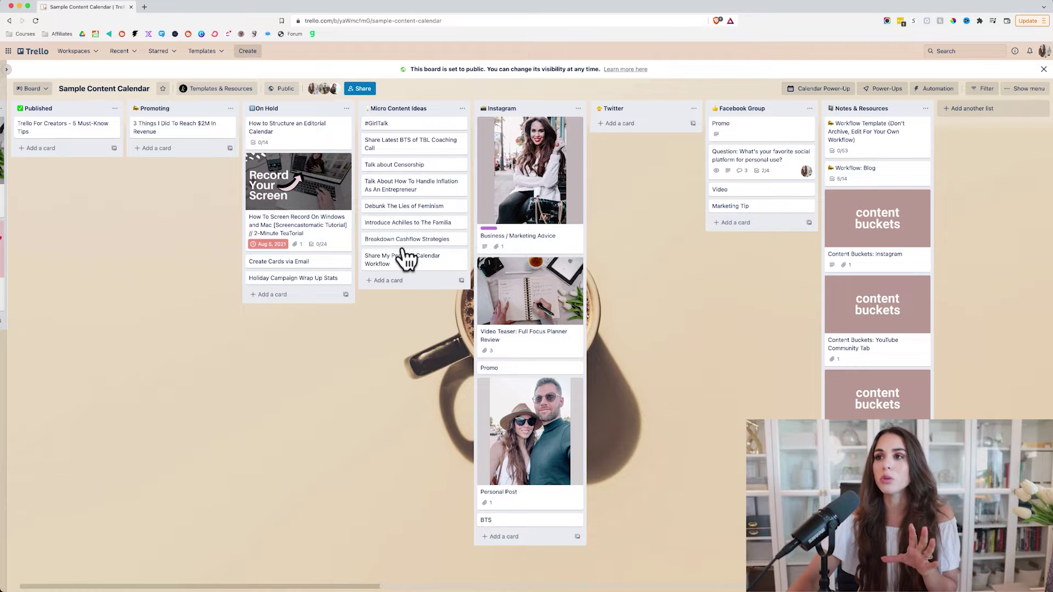
scroll(228, 181, "left", 5)
scroll(229, 182, "left", 5)
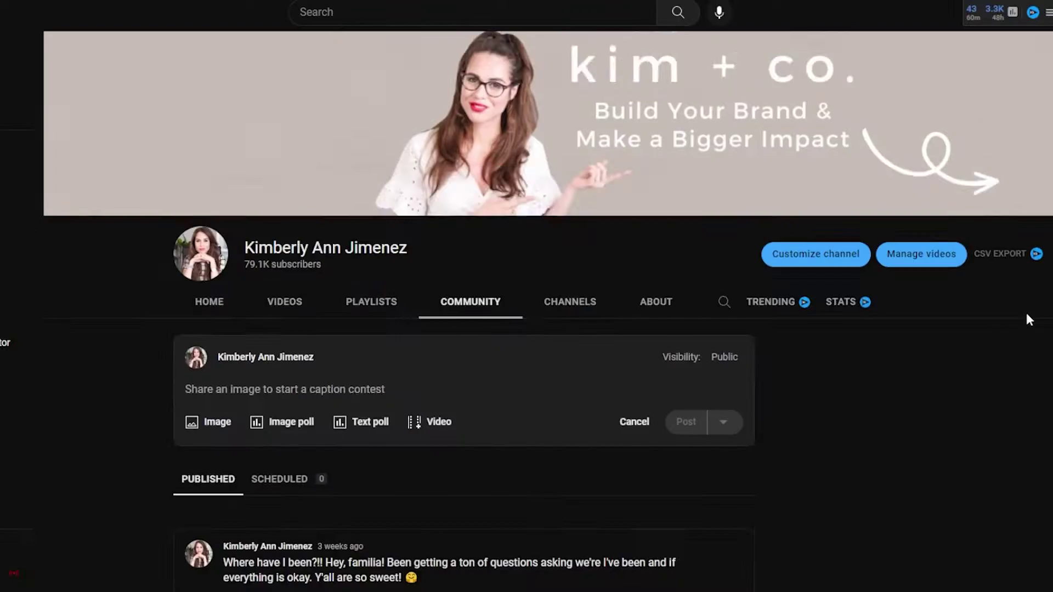
scroll(1025, 311, "down", 6)
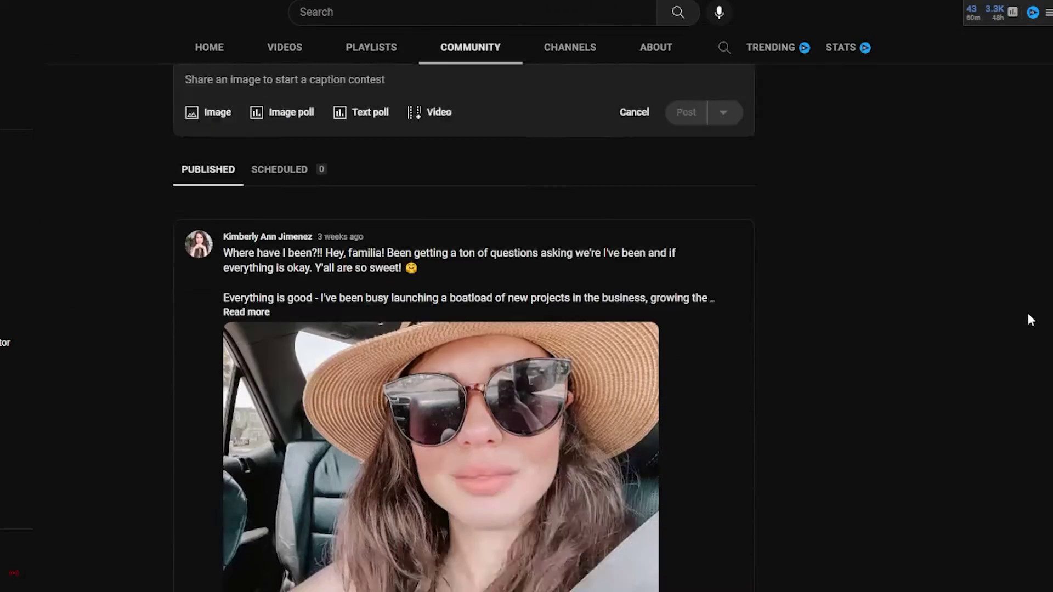
scroll(1029, 310, "down", 6)
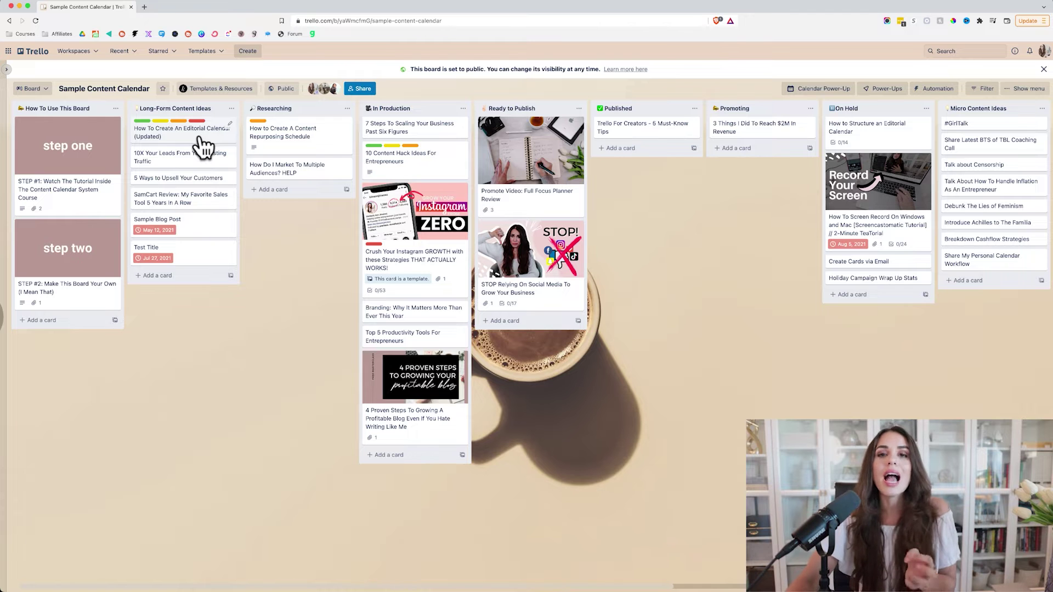
scroll(202, 146, "right", 1)
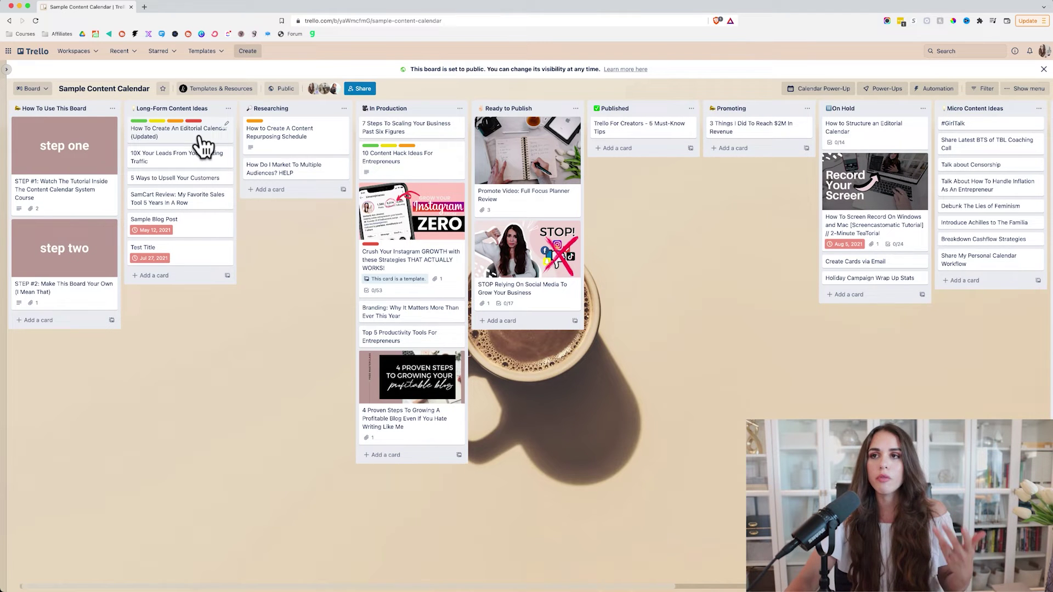
scroll(195, 112, "left", 1)
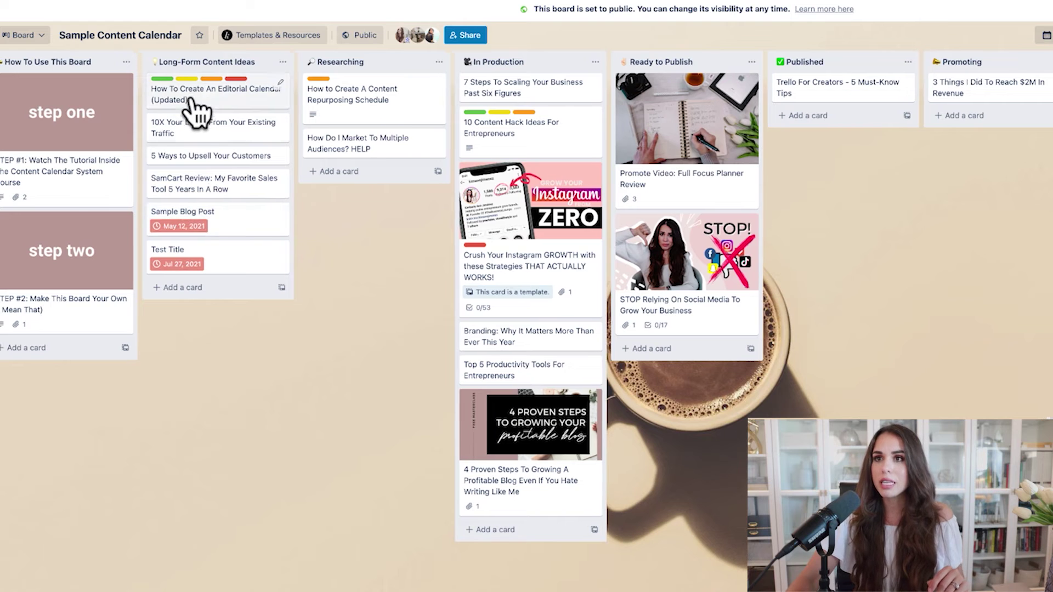
left_click(248, 112)
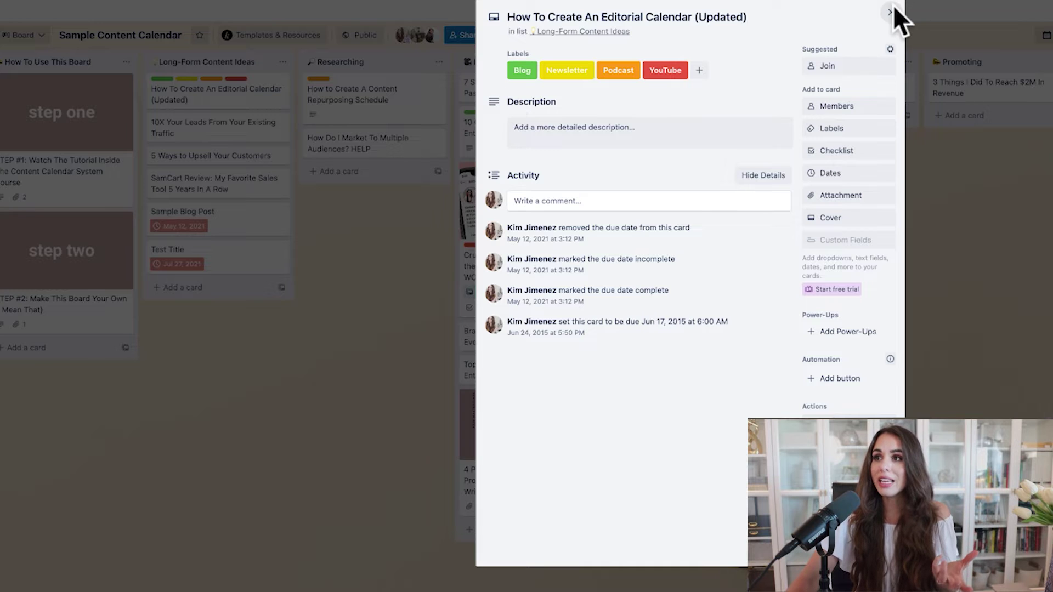
left_click(223, 148)
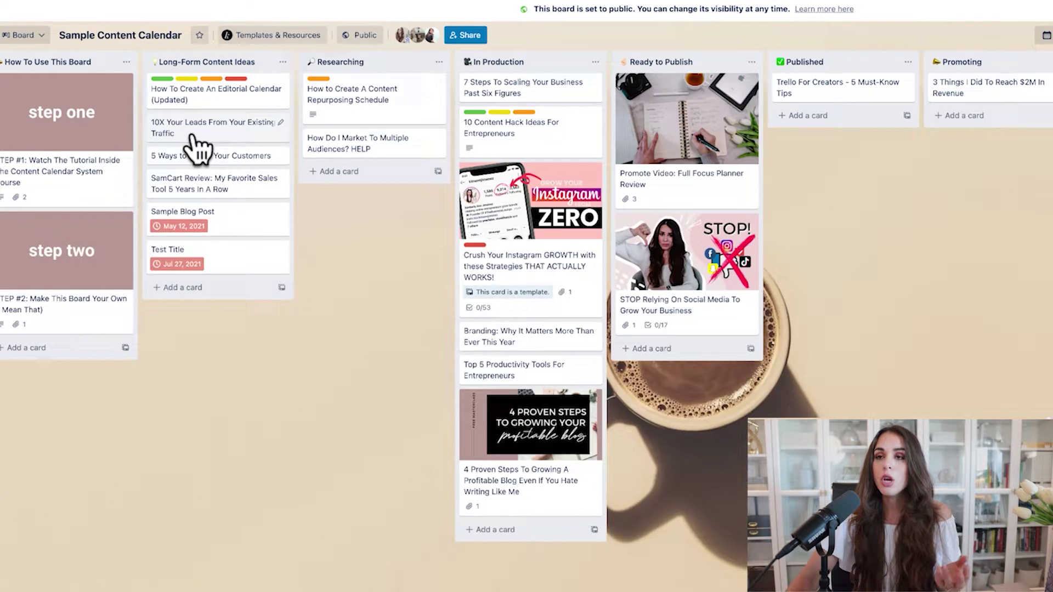
- Tag the 10X Your Leads From Your Existing Traffic card with the YouTube and Blog labels
left_click(198, 143)
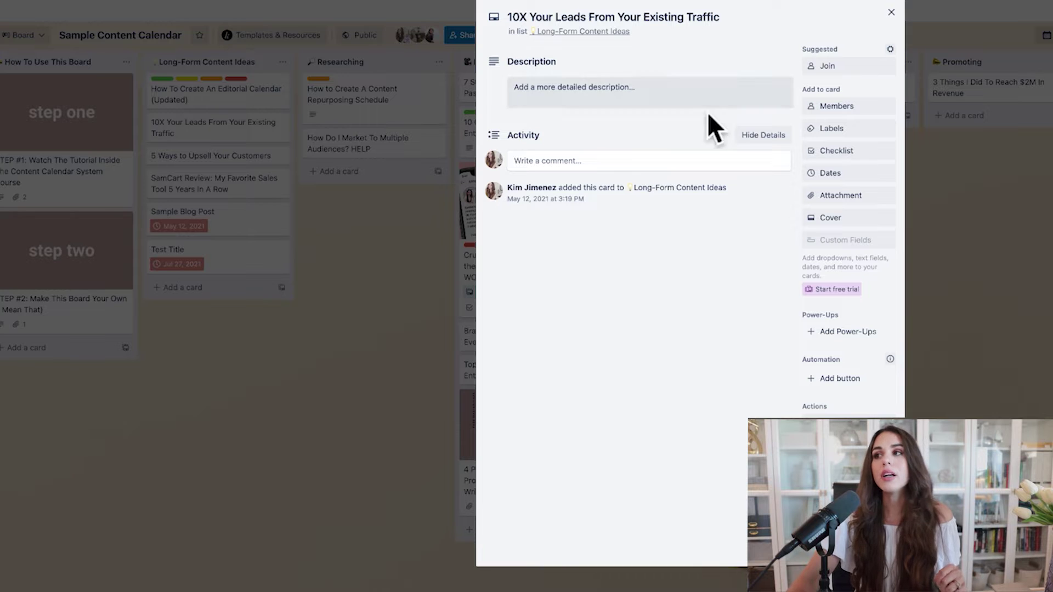
left_click(868, 127)
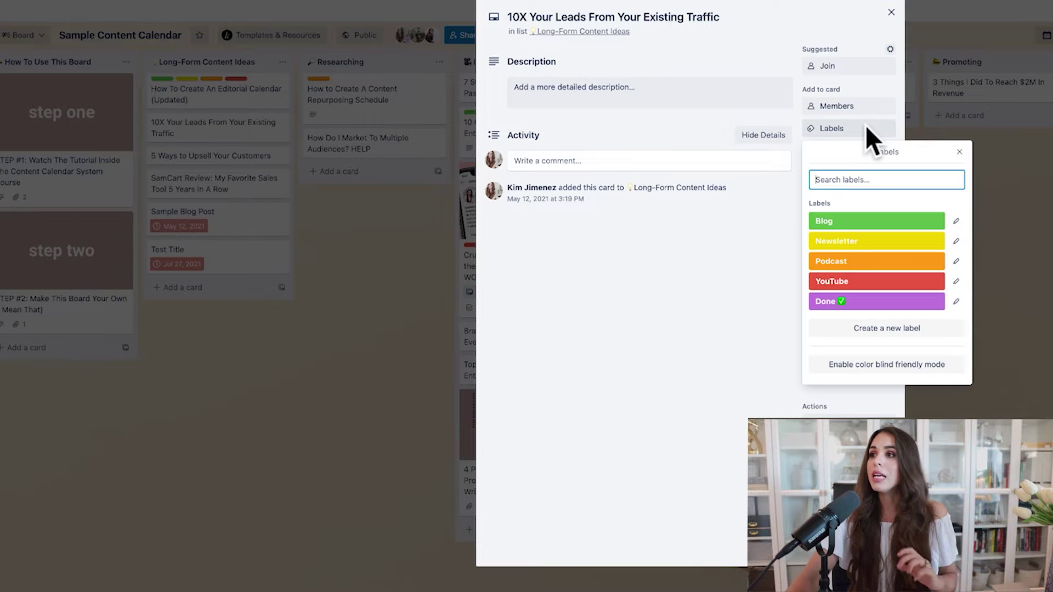
left_click(847, 278)
left_click(844, 221)
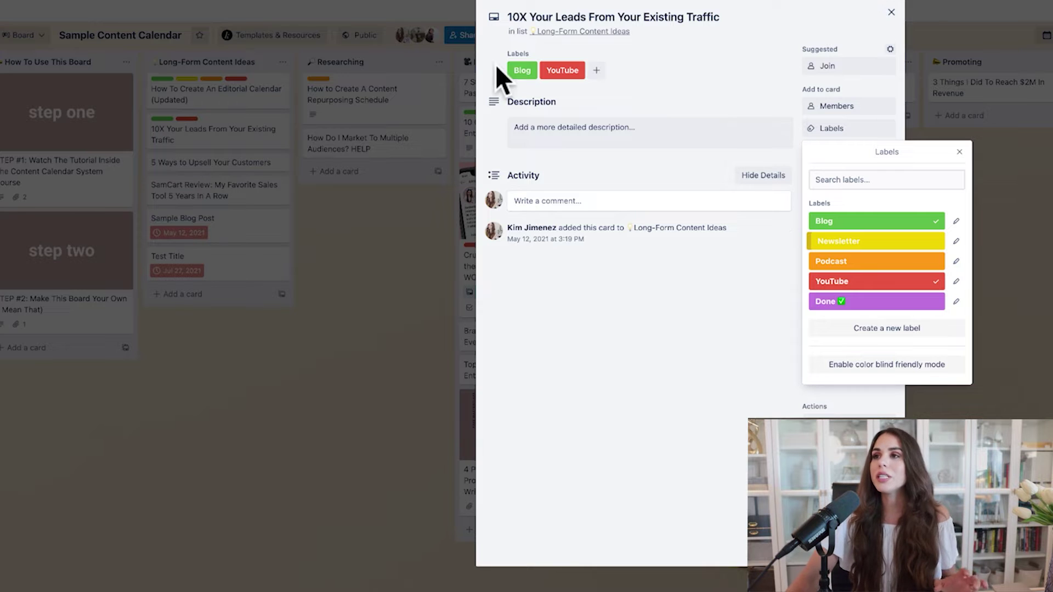
left_click(689, 60)
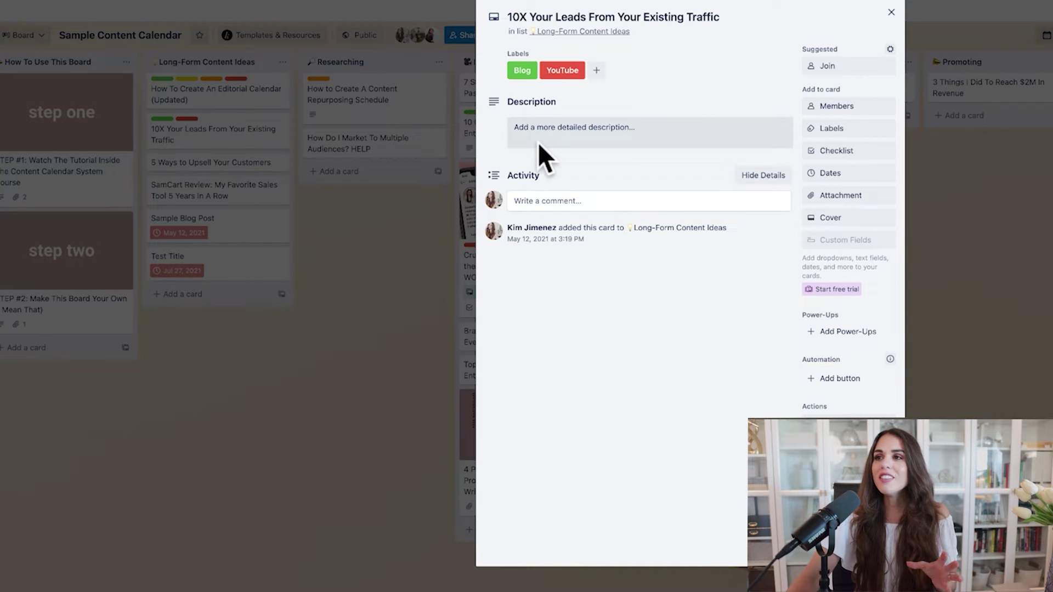
- Save a bulleted Intro, Main Content Points, Outro outline as the card's description
left_click(544, 156)
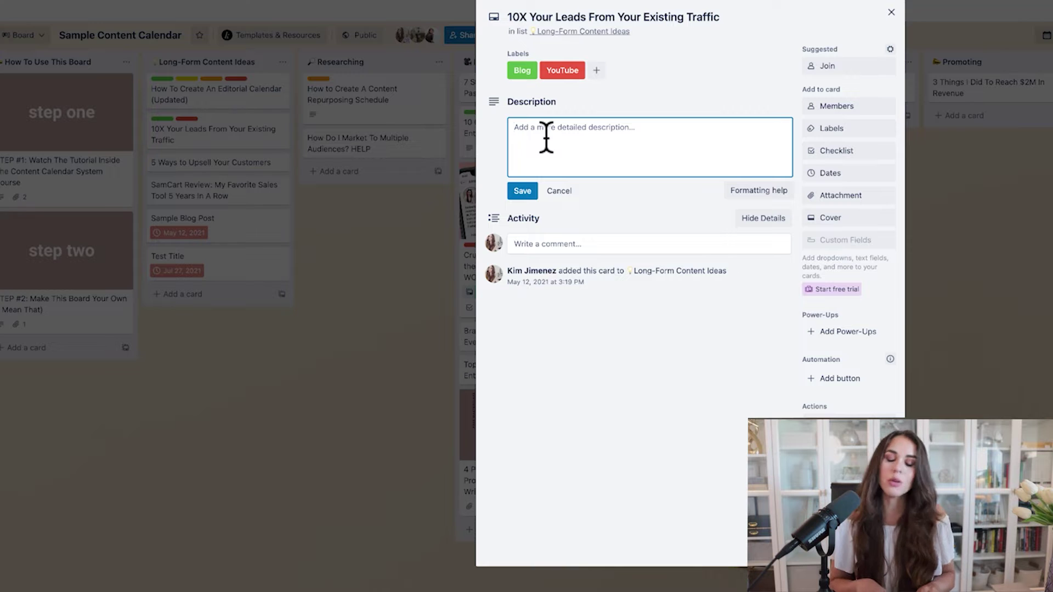
type("- Intro")
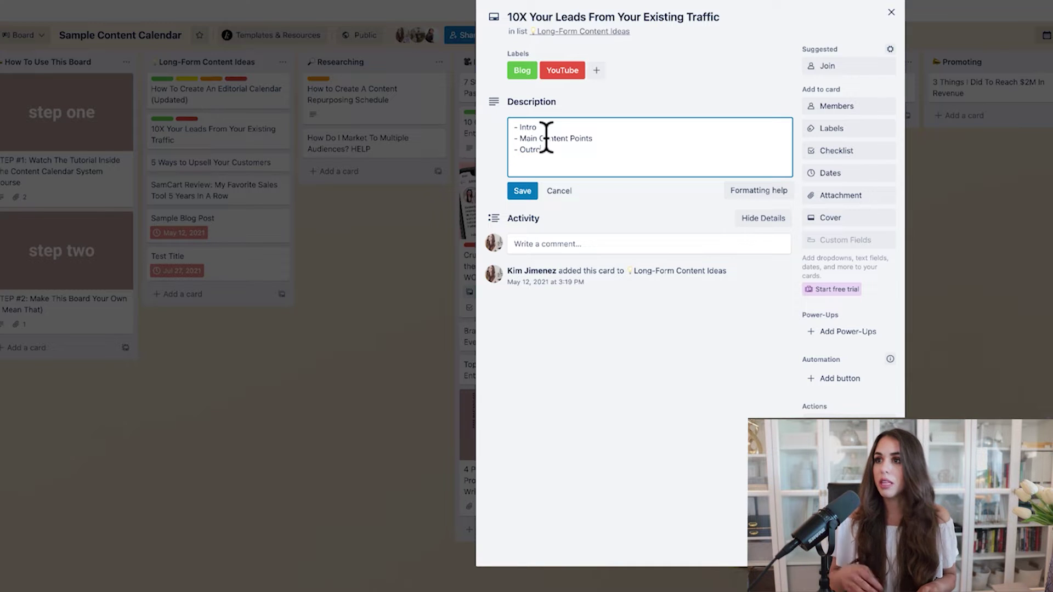
left_click(522, 191)
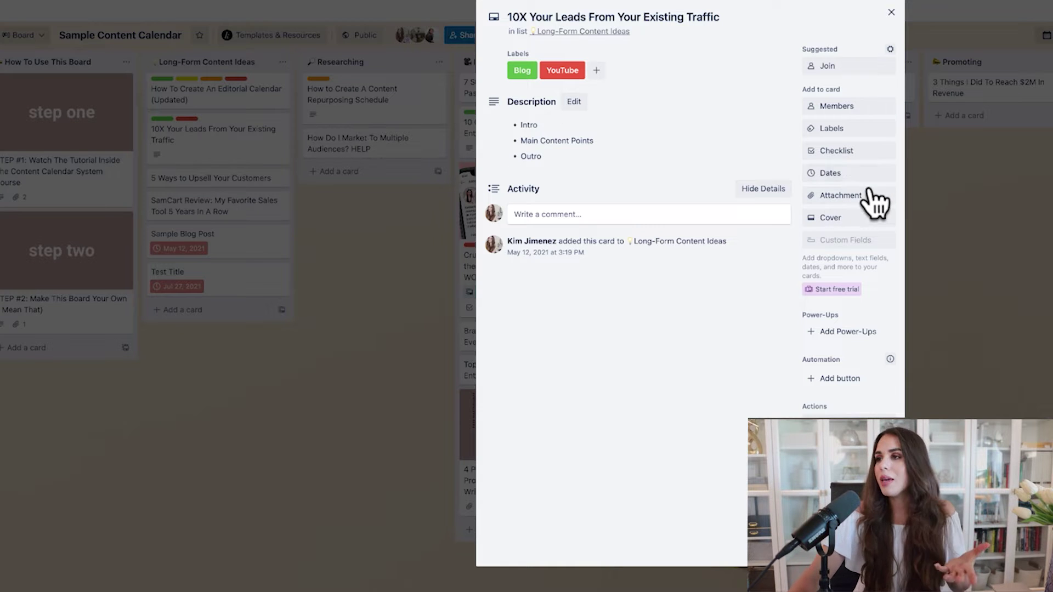
left_click(868, 197)
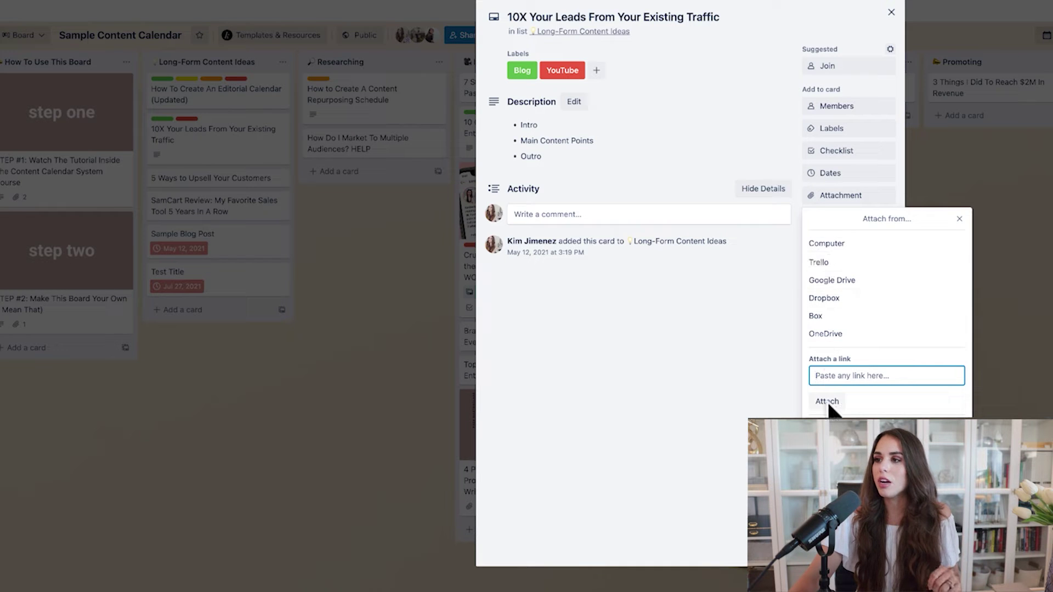
- Set the 10X Your Leads card's due date to June 22 and close the card
left_click(653, 288)
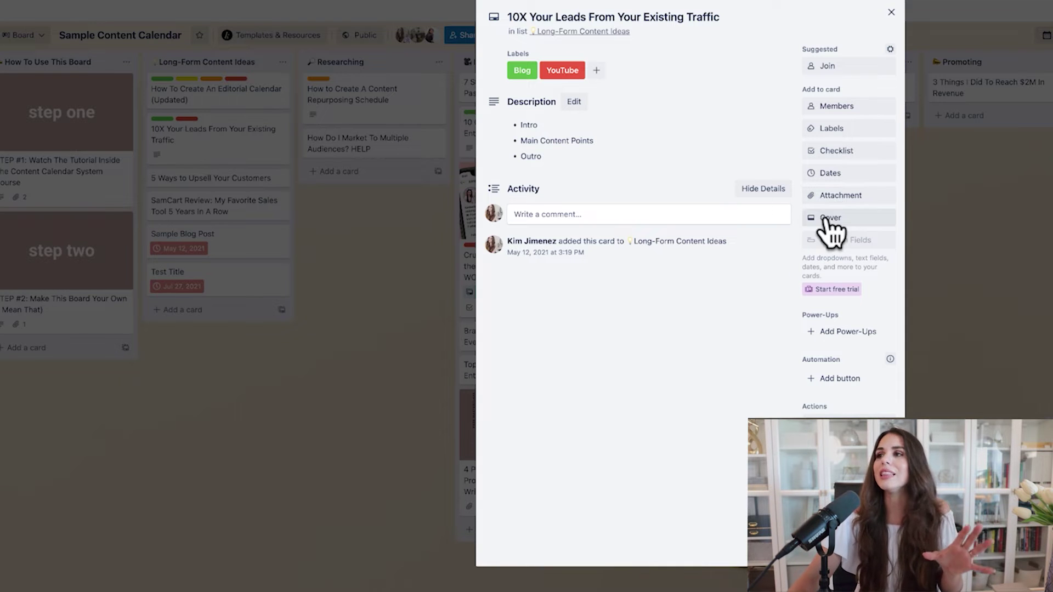
left_click(847, 175)
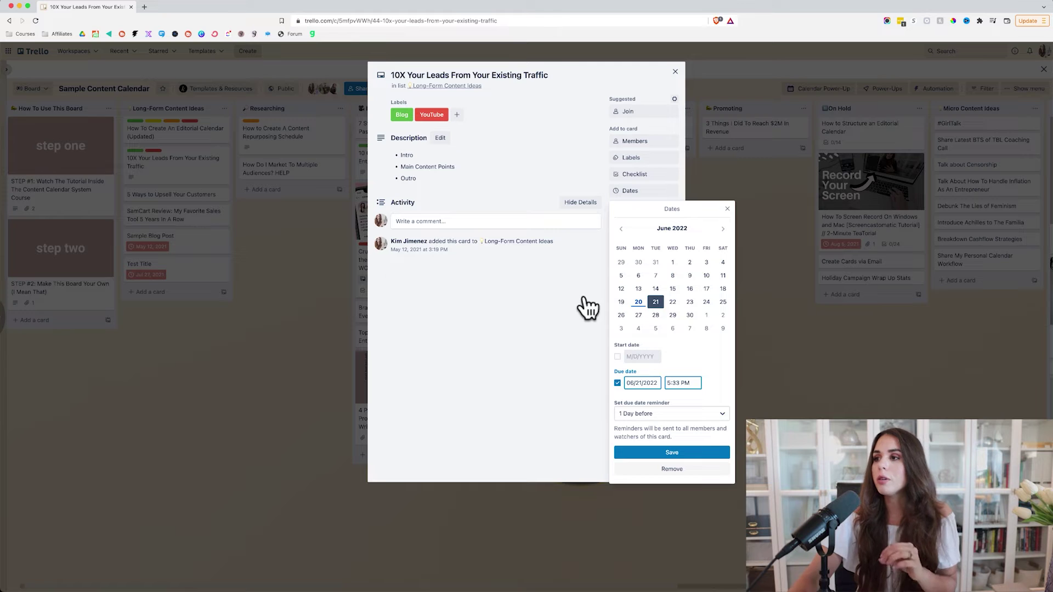
left_click(674, 305)
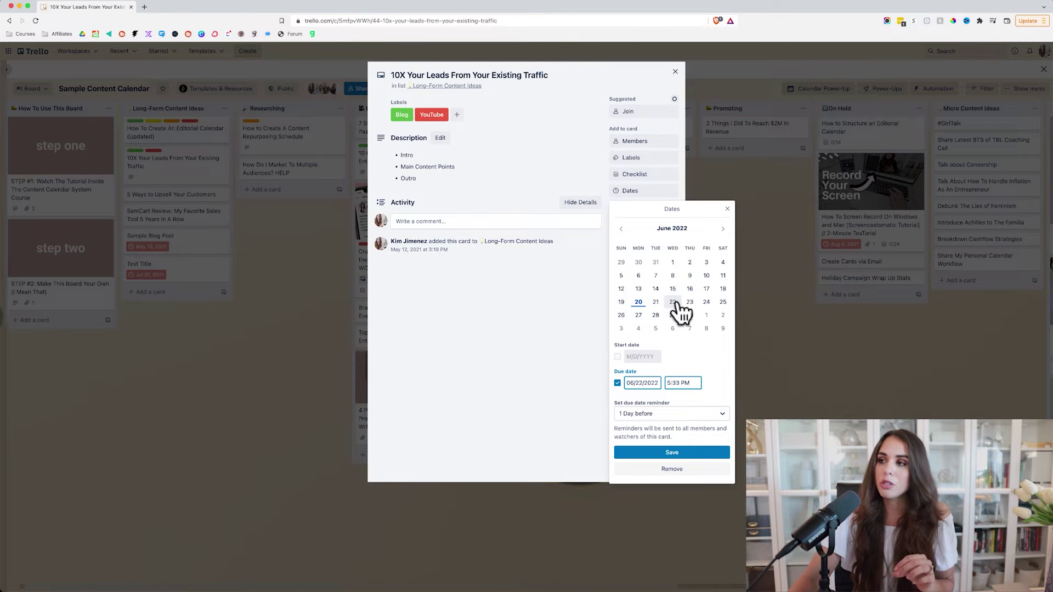
left_click(692, 455)
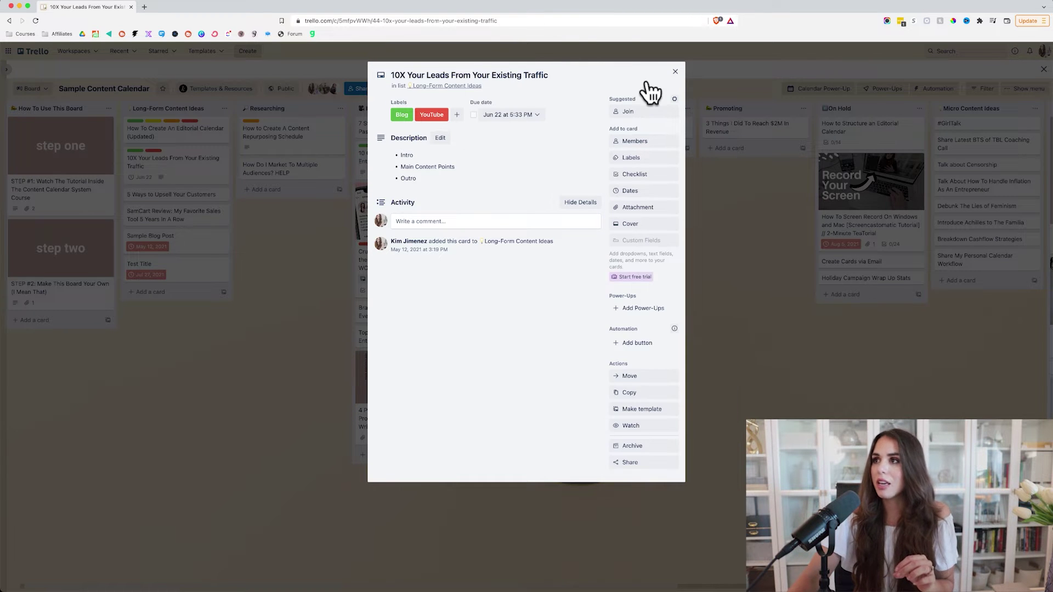
left_click(674, 72)
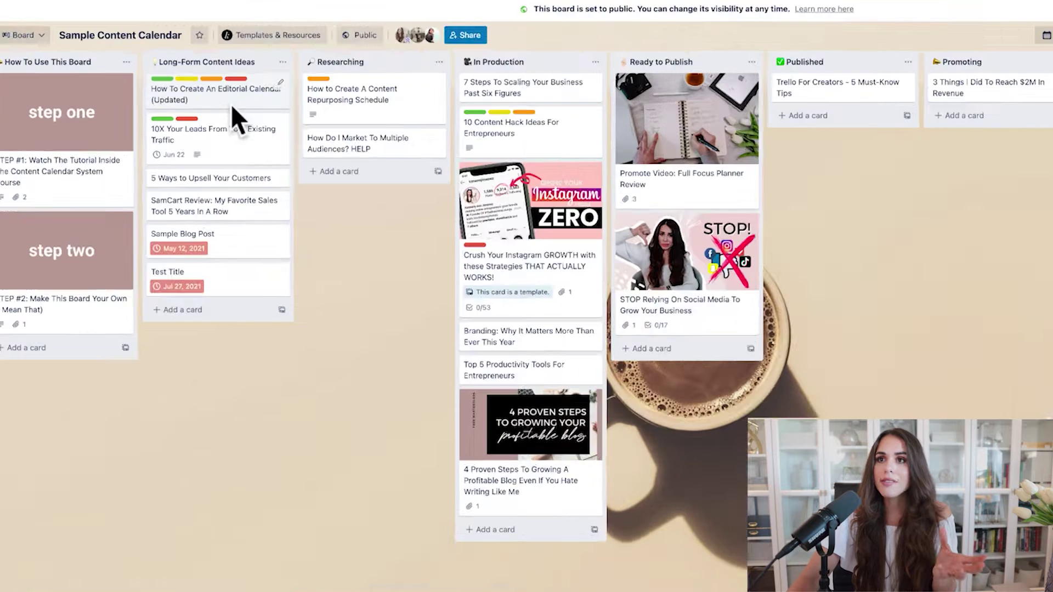
- Give the Editorial Calendar card a June 29 due date
left_click(231, 102)
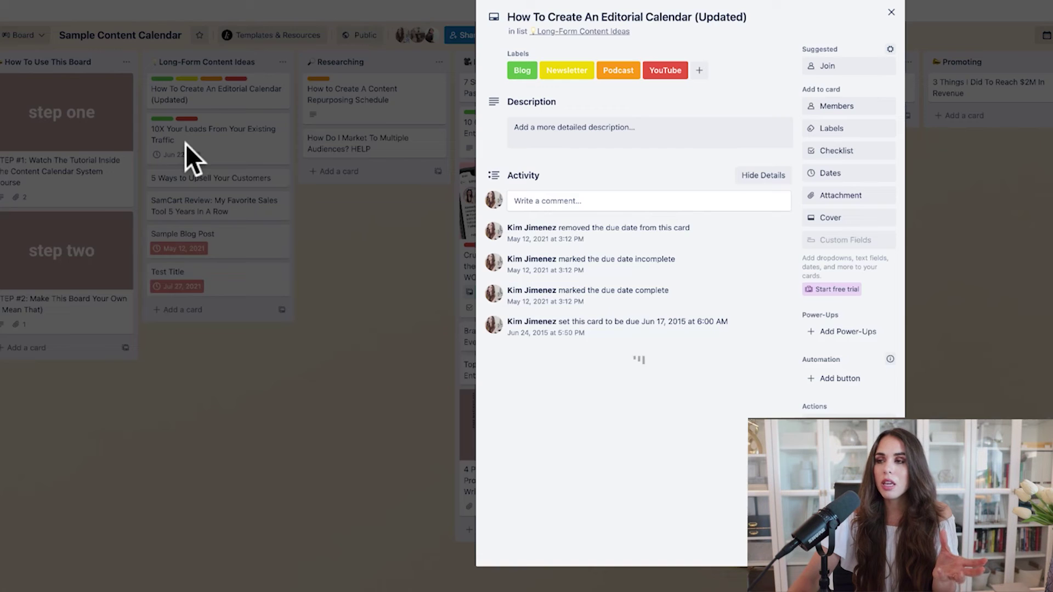
left_click(829, 174)
left_click(888, 341)
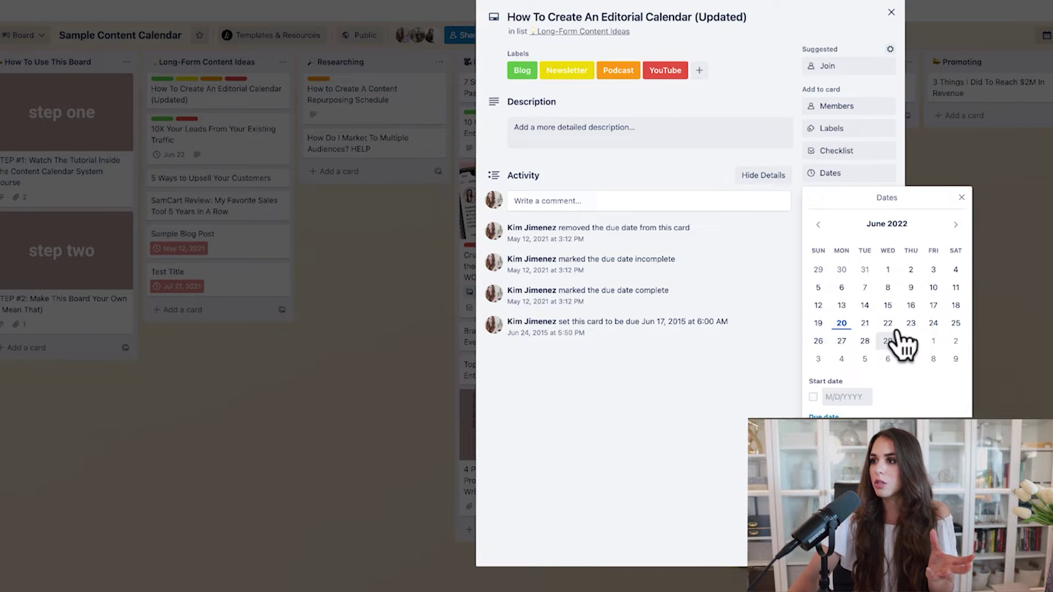
left_click(892, 53)
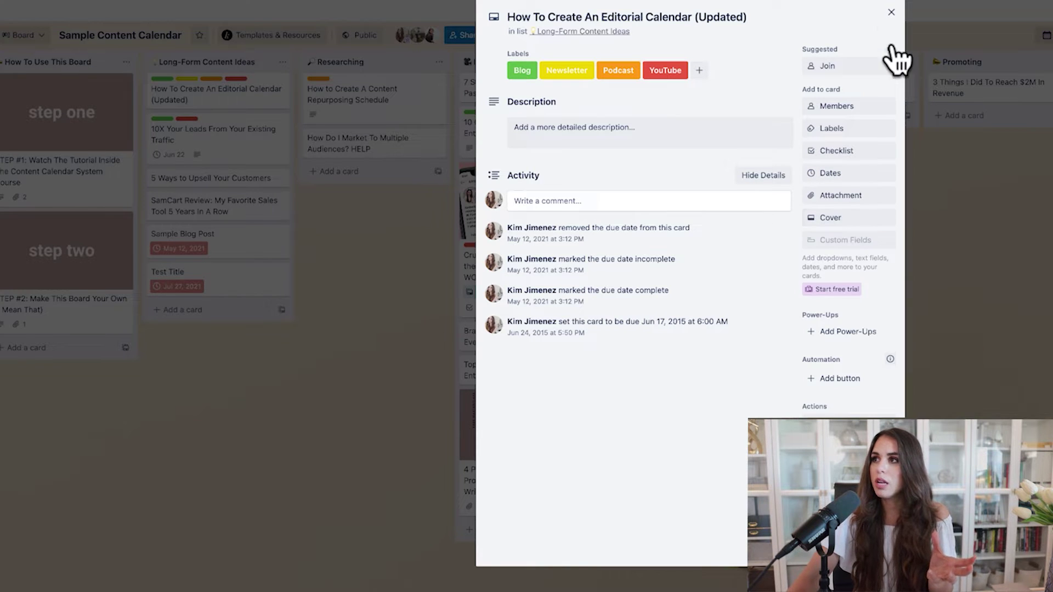
left_click(892, 12)
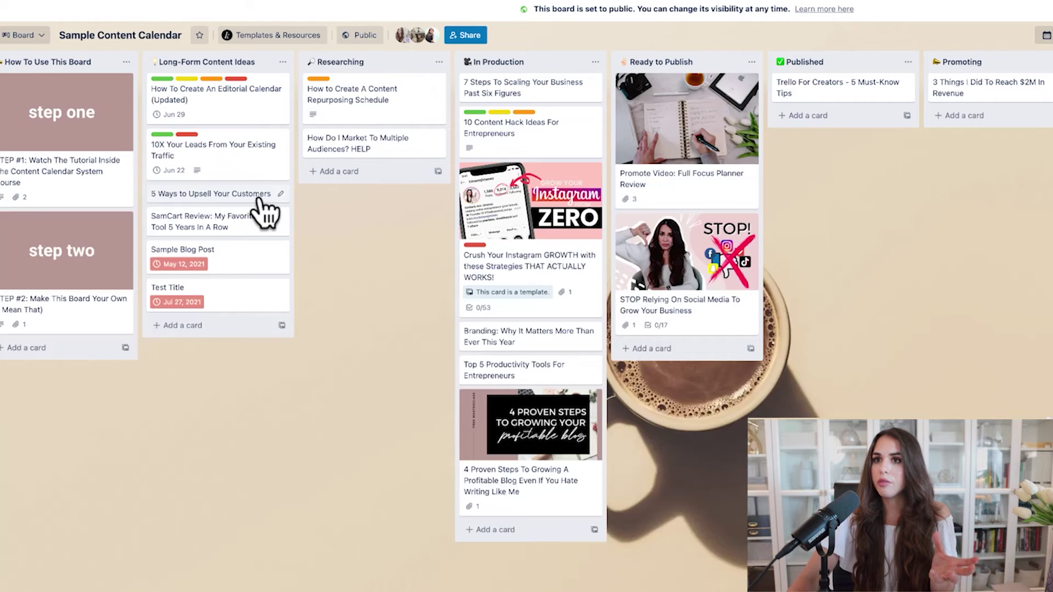
- Give the 5 Ways to Upsell Your Customers card a July 6 due date
left_click(253, 196)
left_click(856, 173)
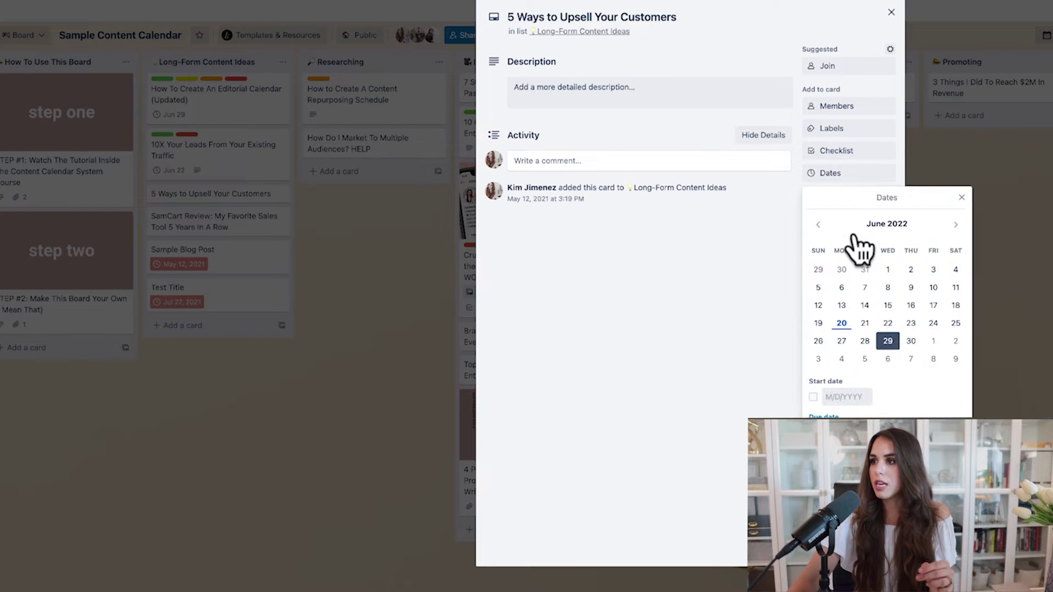
left_click(887, 359)
left_click(887, 524)
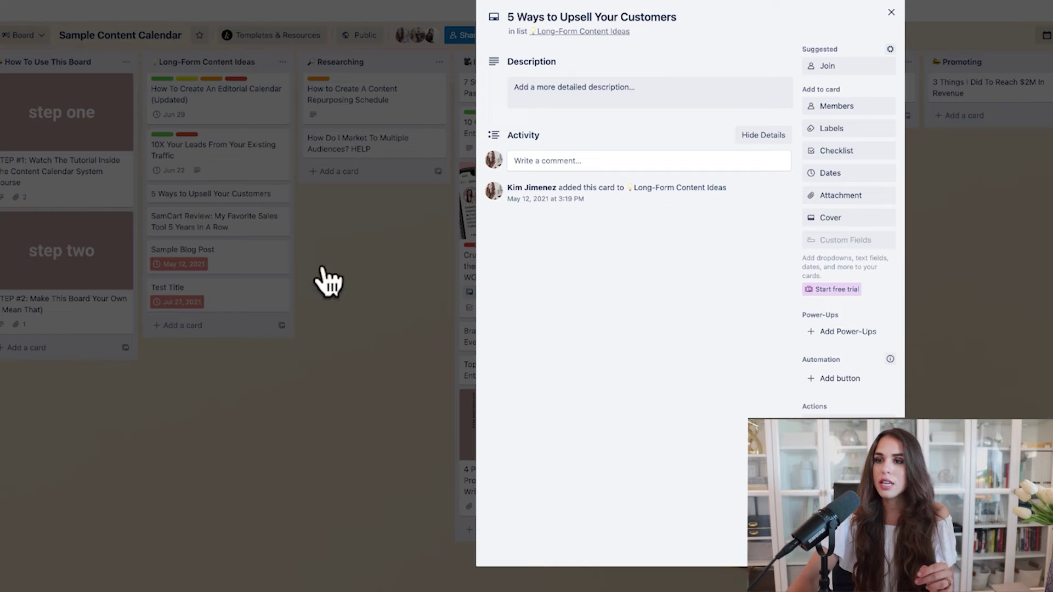
left_click(232, 296)
- Give the SamCart Review card a July 13 due date
left_click(265, 240)
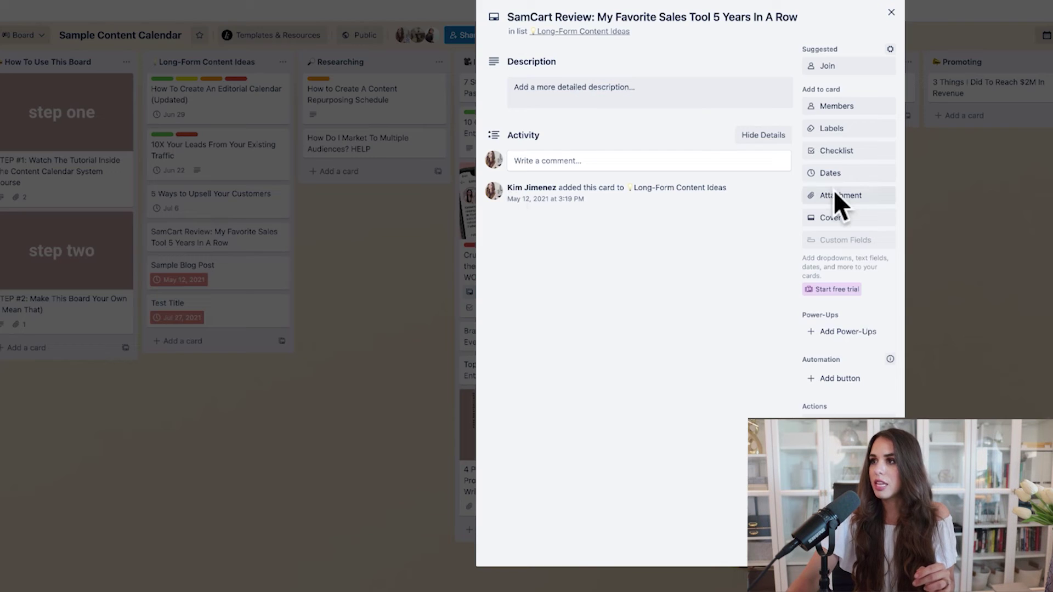
left_click(852, 173)
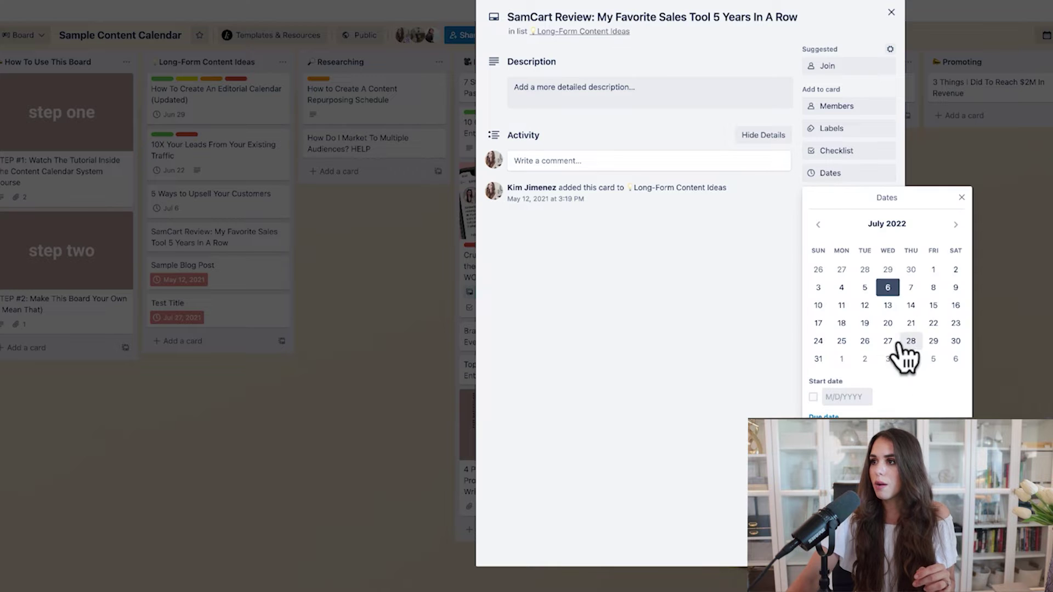
left_click(887, 305)
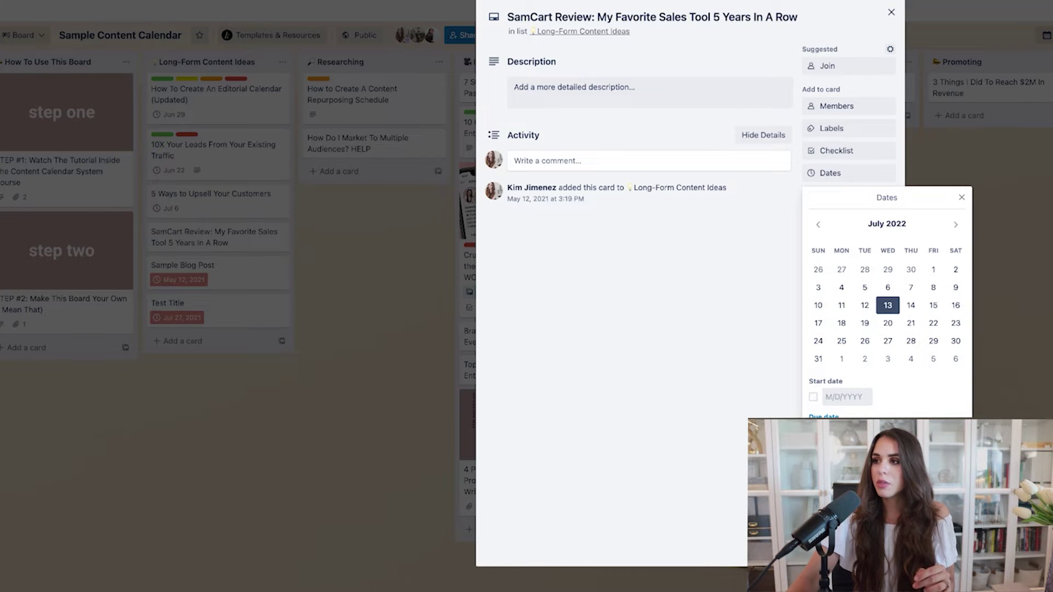
left_click(887, 526)
left_click(891, 12)
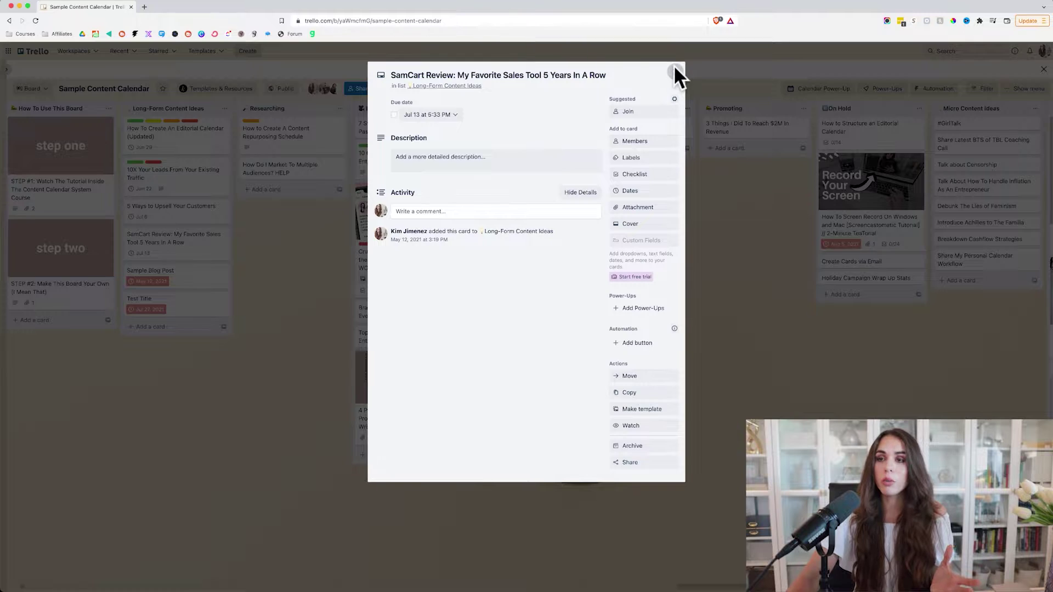
left_click(675, 71)
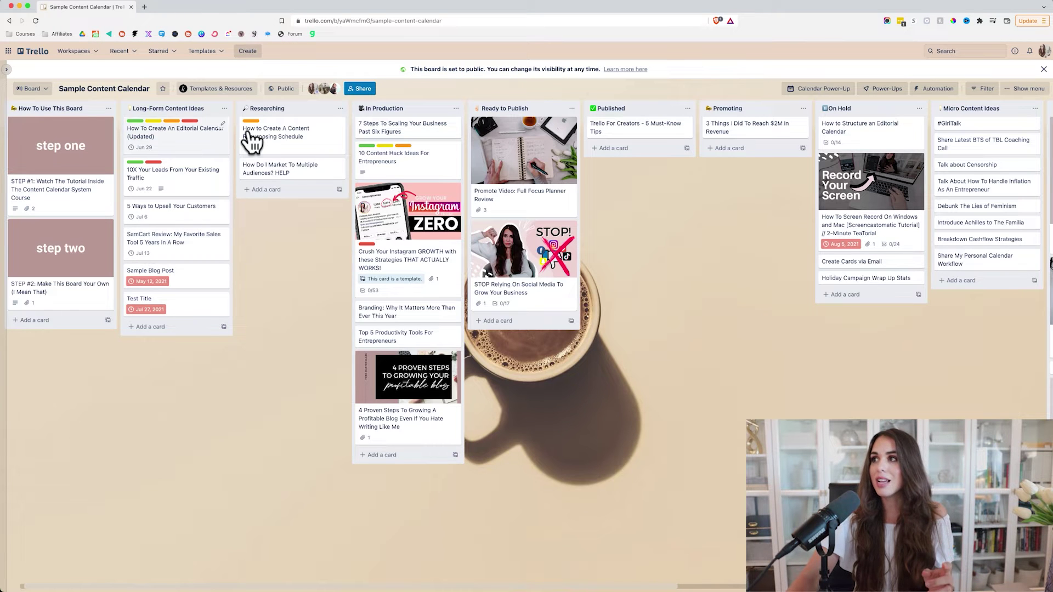
left_click(814, 90)
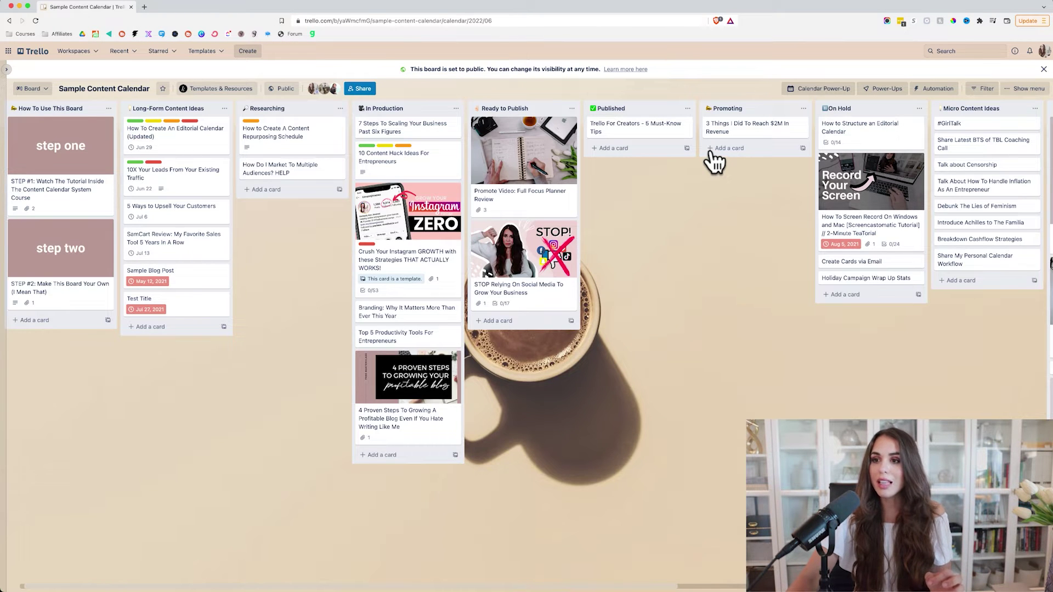
- Add a 'How To Create A Content Calendar' card on July 20 in the calendar
scroll(471, 299, "down", 5)
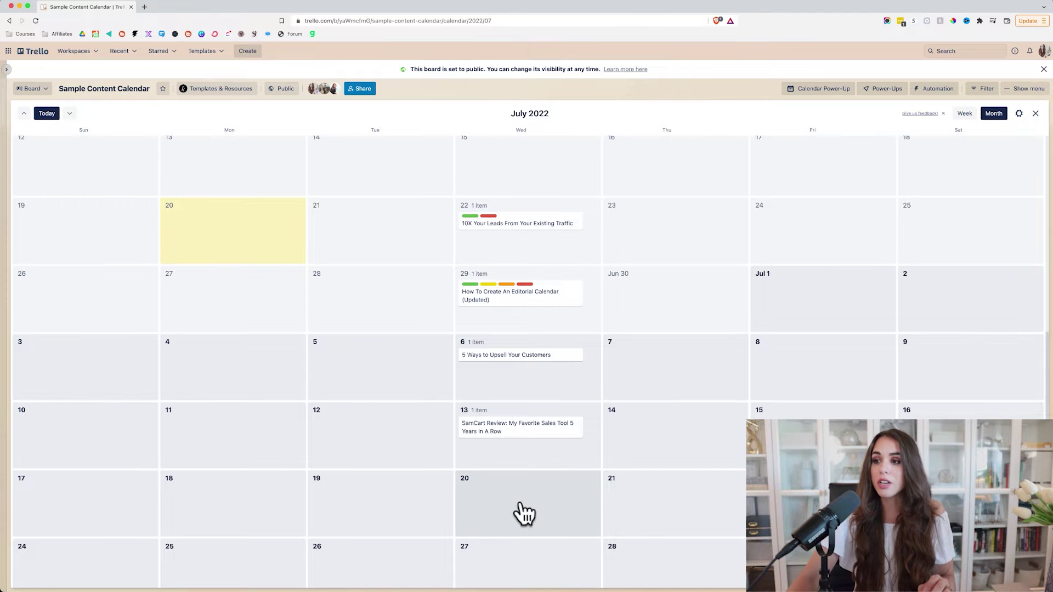
scroll(549, 499, "down", 1)
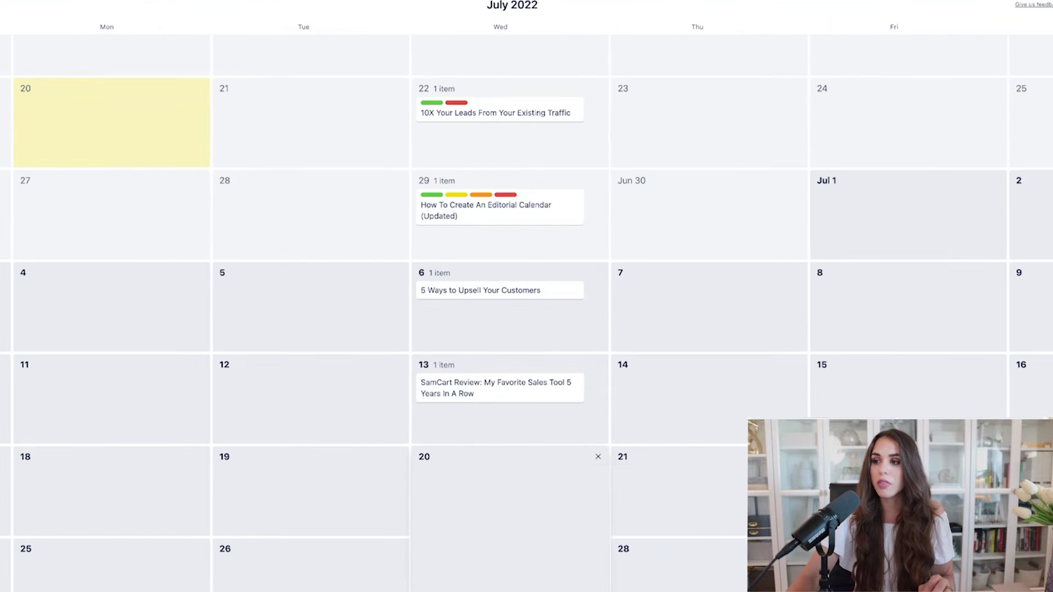
left_click(536, 576)
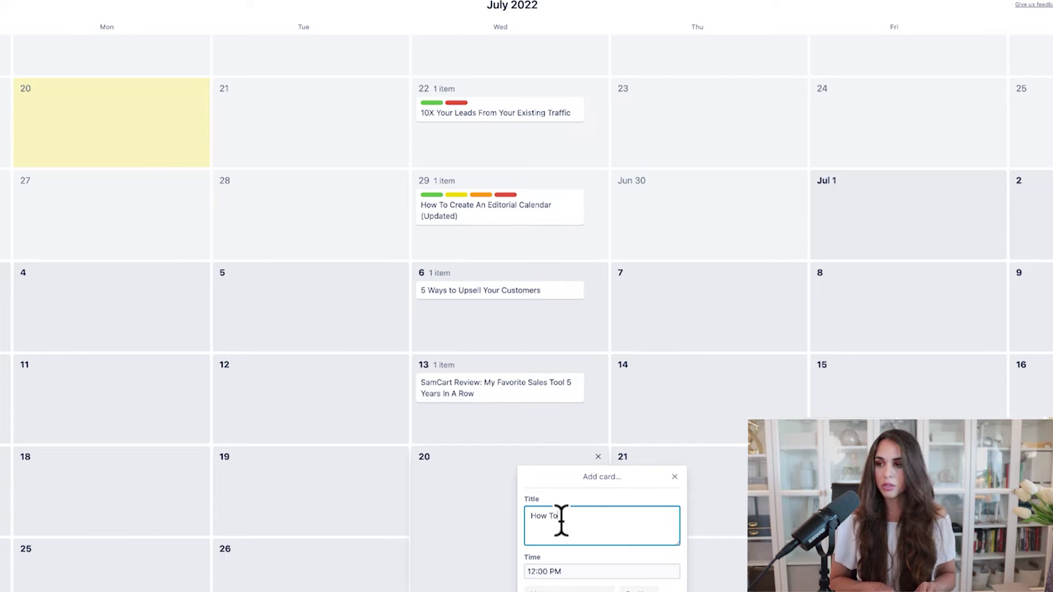
type("How To Create A Content Calendar")
key("Return")
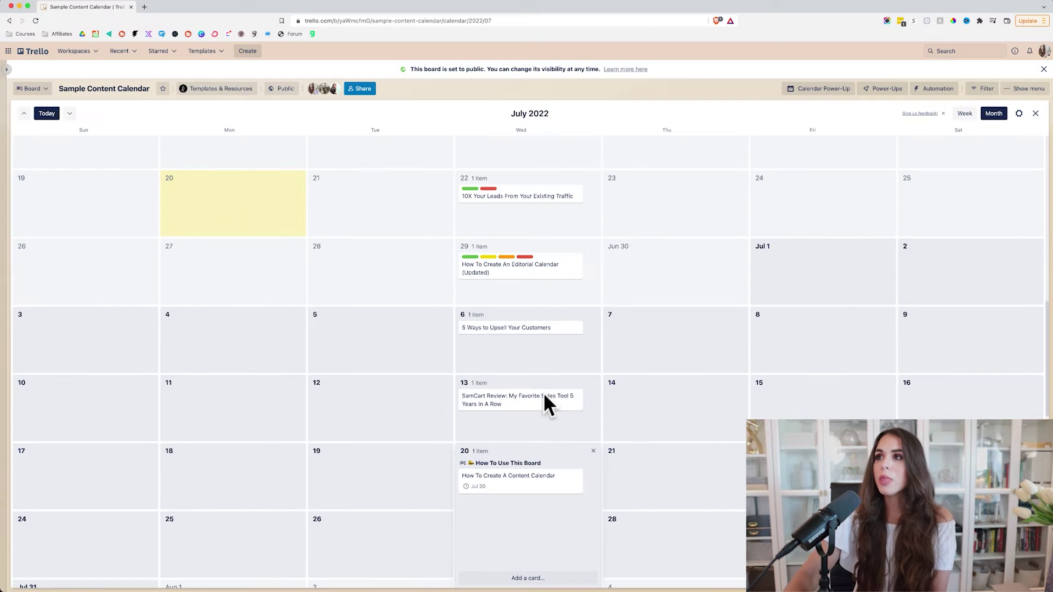
- Preview the calendar in week view, go back to month view, and close it
left_click(965, 113)
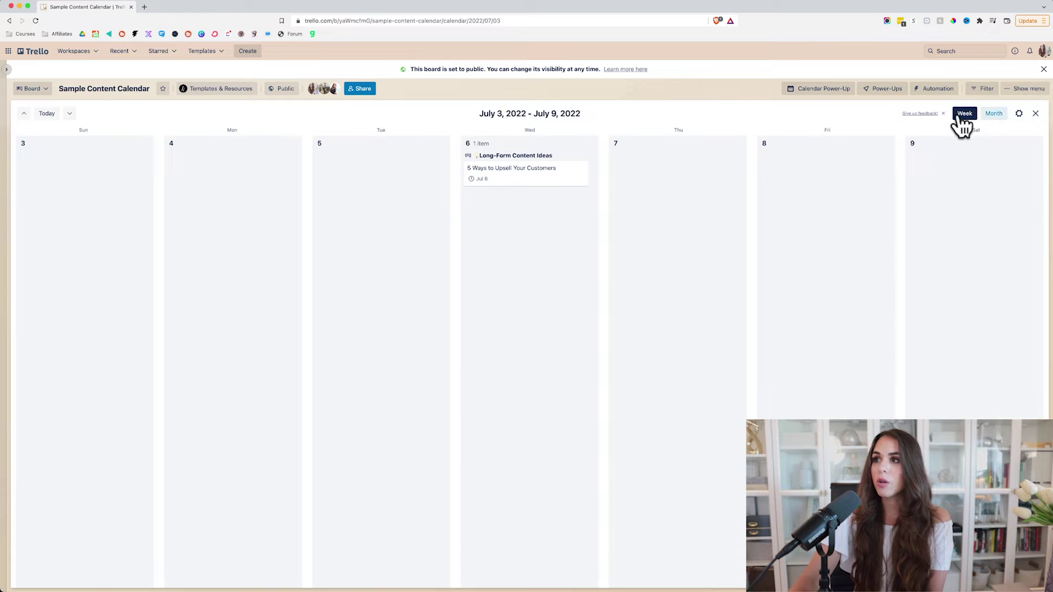
left_click(994, 113)
left_click(1036, 113)
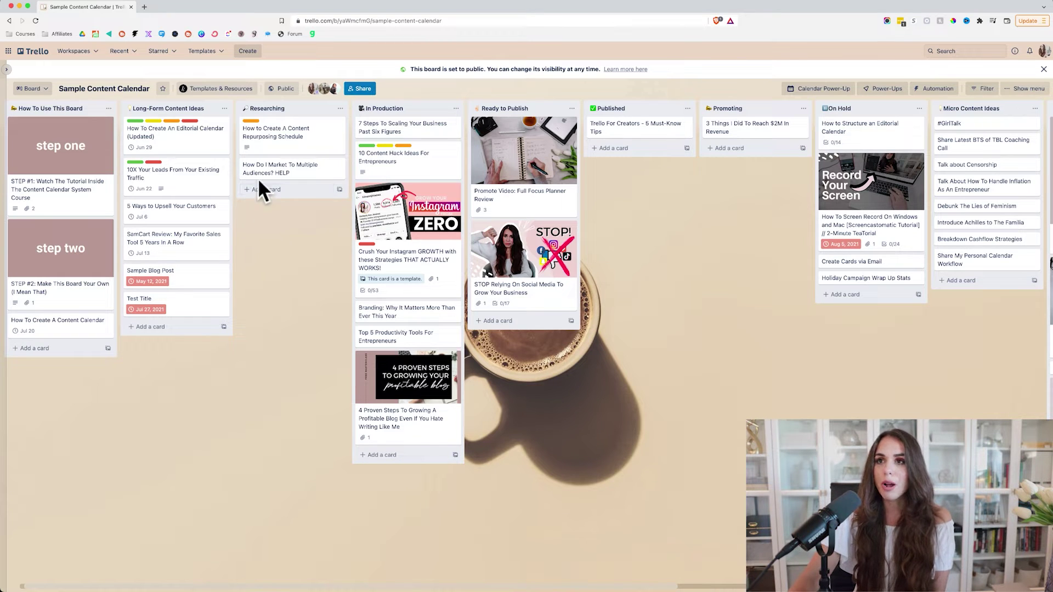
- Move 'How To Create An Editorial Calendar (Updated)' from Long-Form Content Ideas into Researching and open it
left_click_drag(189, 137, 299, 143)
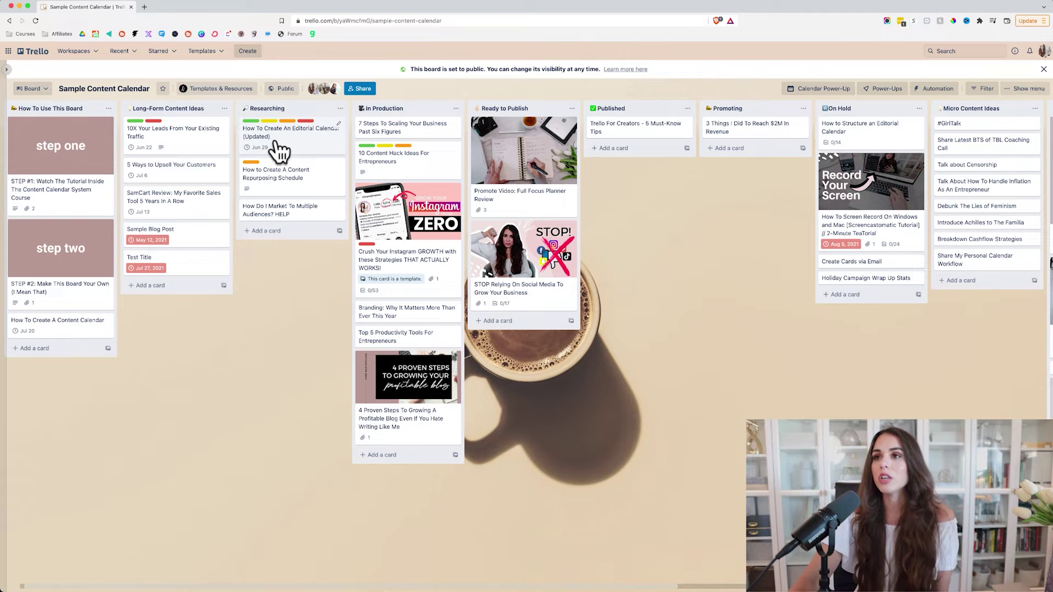
left_click(274, 137)
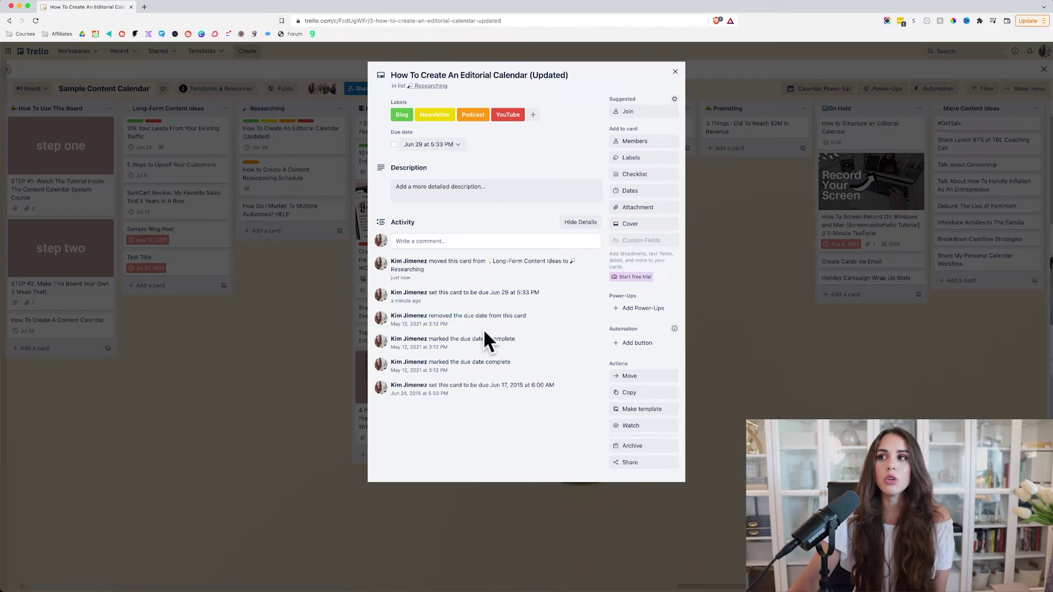
- Close the editorial calendar card and move the repurposing schedule card into In Production
left_click_drag(391, 76, 599, 79)
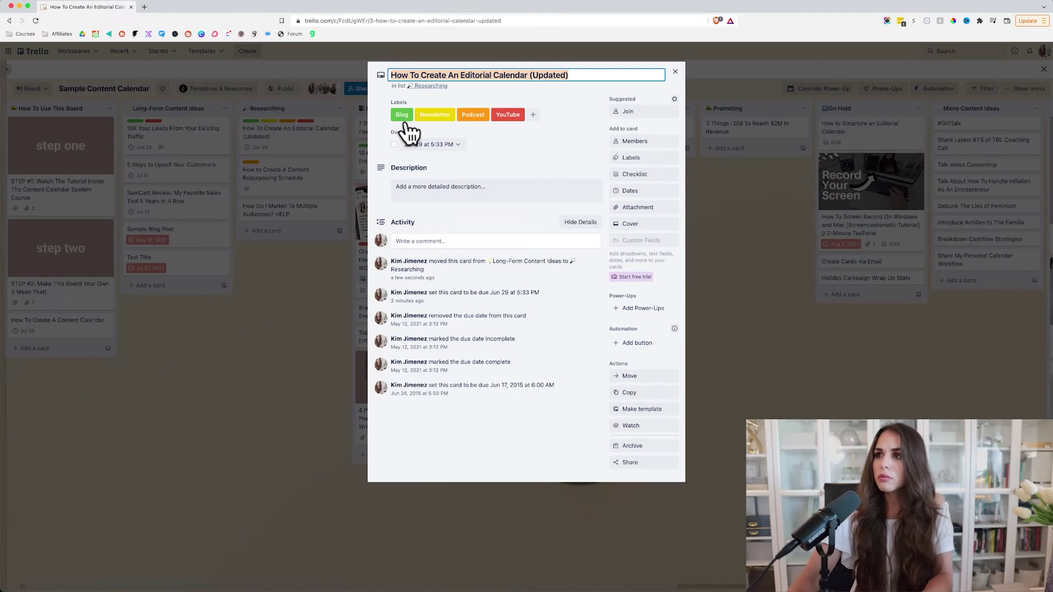
left_click(691, 180)
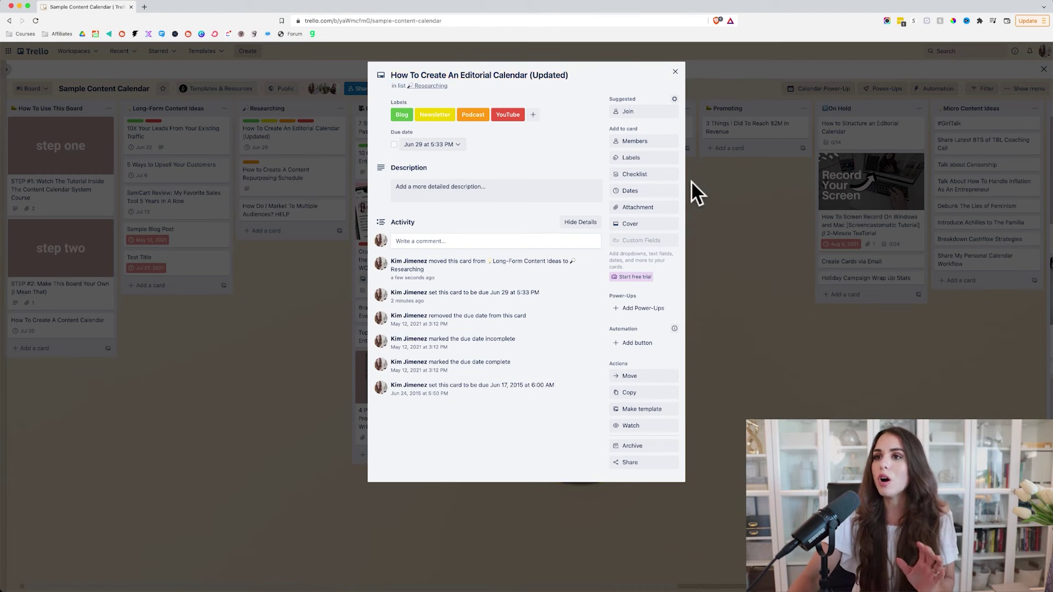
left_click_drag(280, 183, 391, 118)
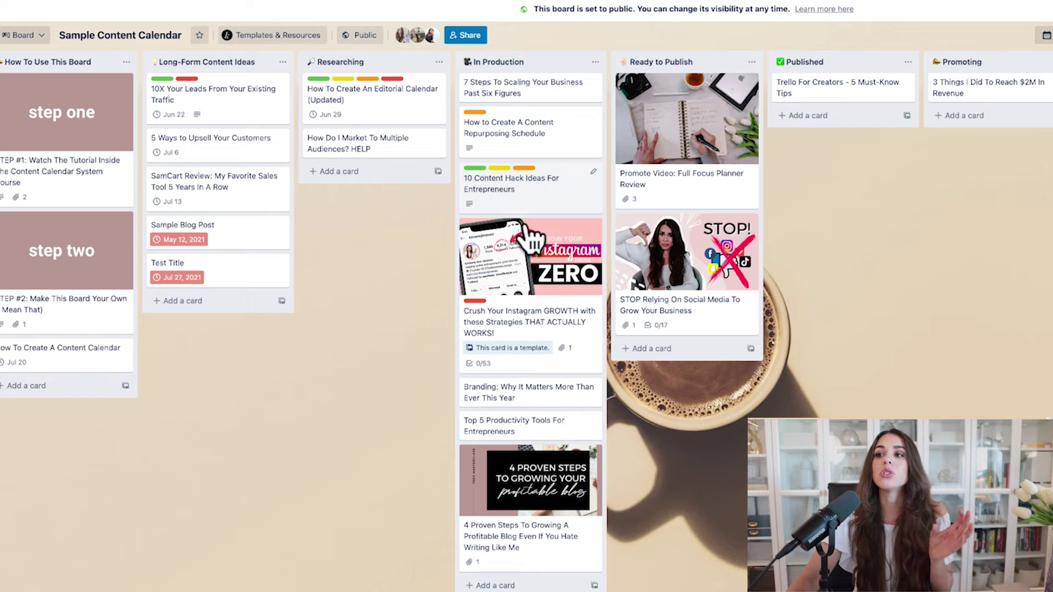
- Open the Crush Your Instagram GROWTH template card
left_click(542, 313)
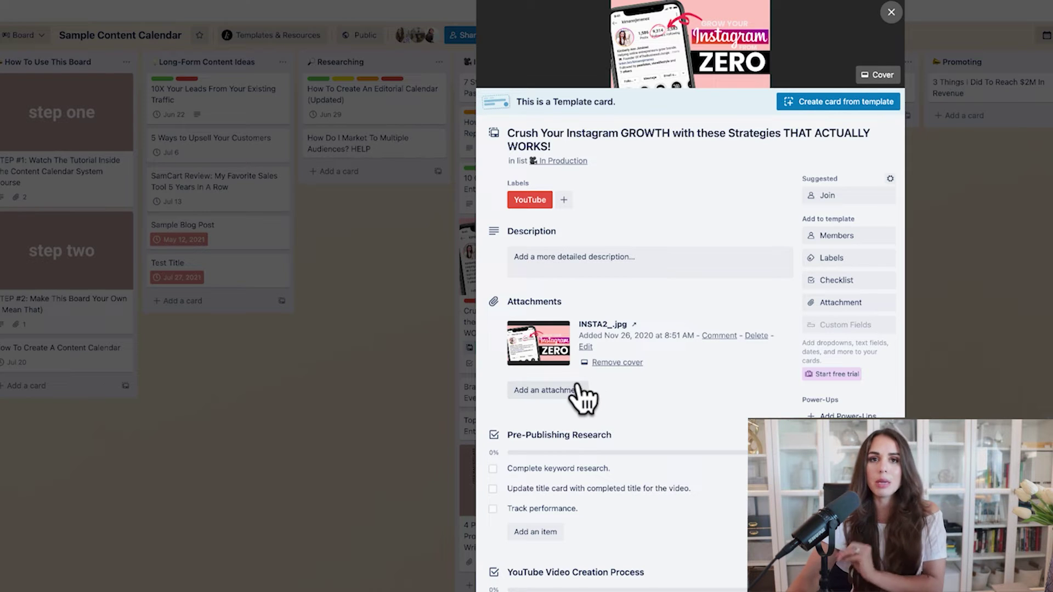
- Scroll through the Instagram GROWTH card's publishing checklists
scroll(660, 385, "down", 2)
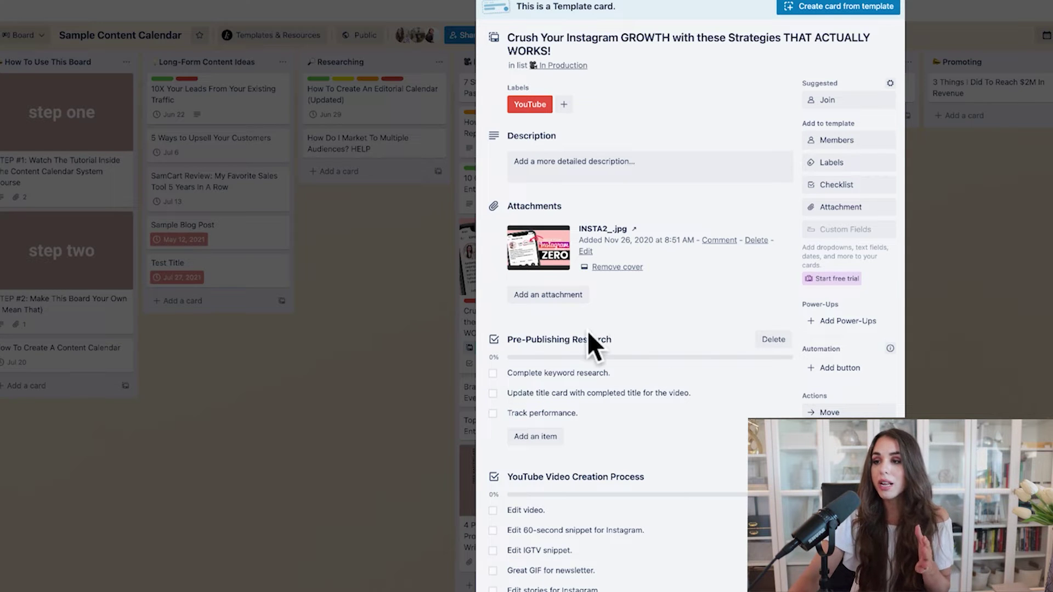
scroll(571, 357, "down", 1)
scroll(564, 428, "down", 2)
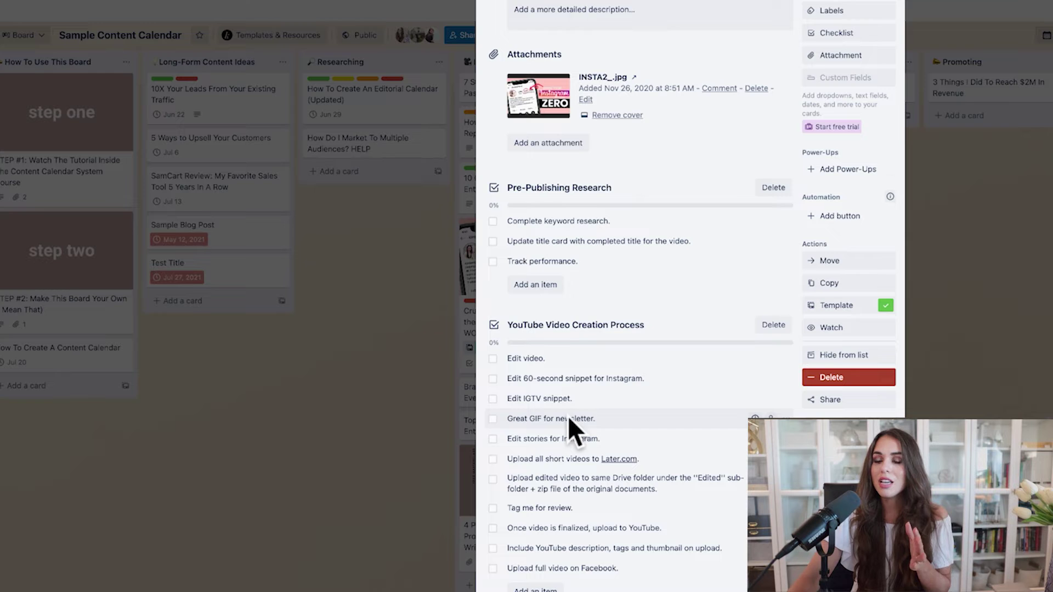
scroll(593, 477, "down", 3)
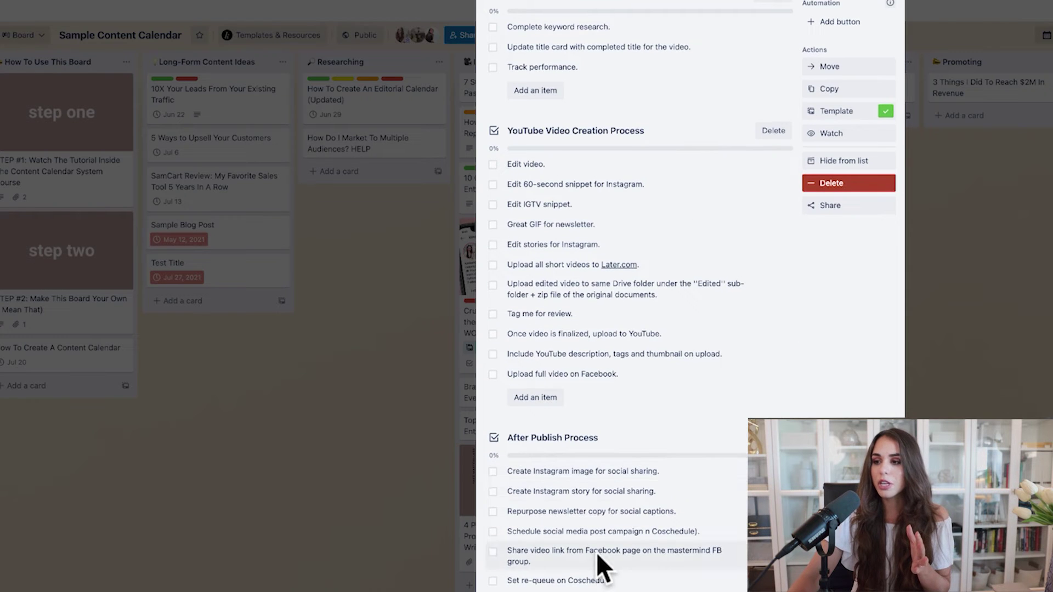
scroll(625, 505, "down", 2)
scroll(618, 508, "down", 2)
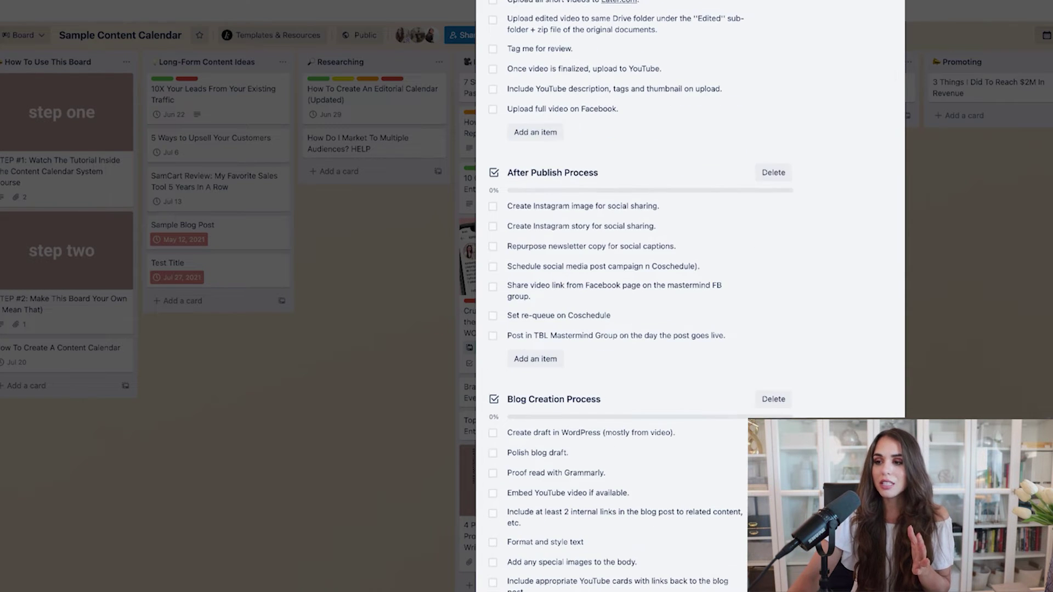
scroll(620, 504, "down", 9)
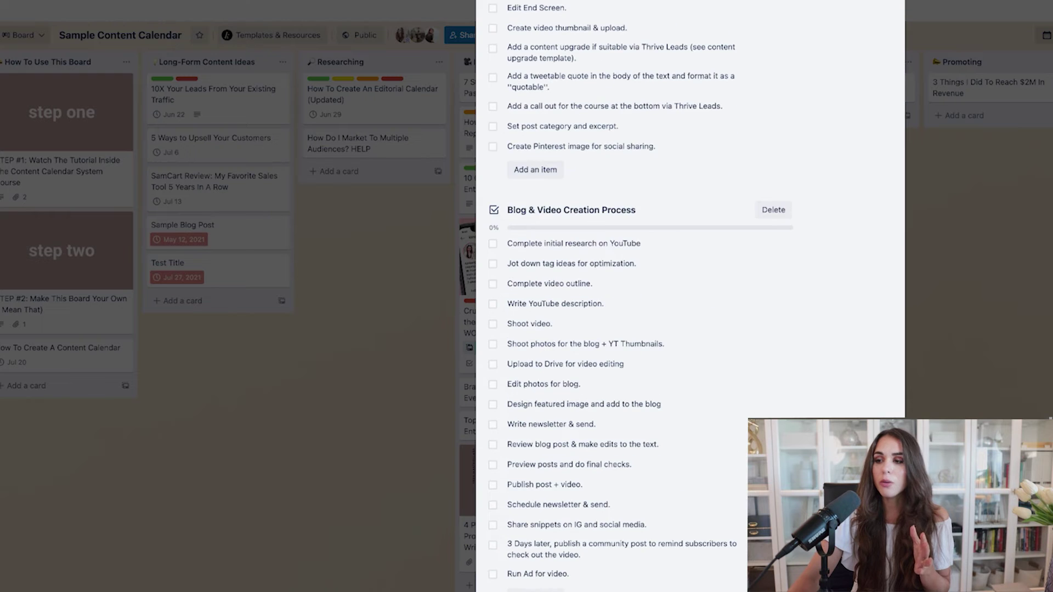
scroll(650, 294, "down", 1)
scroll(738, 526, "up", 4)
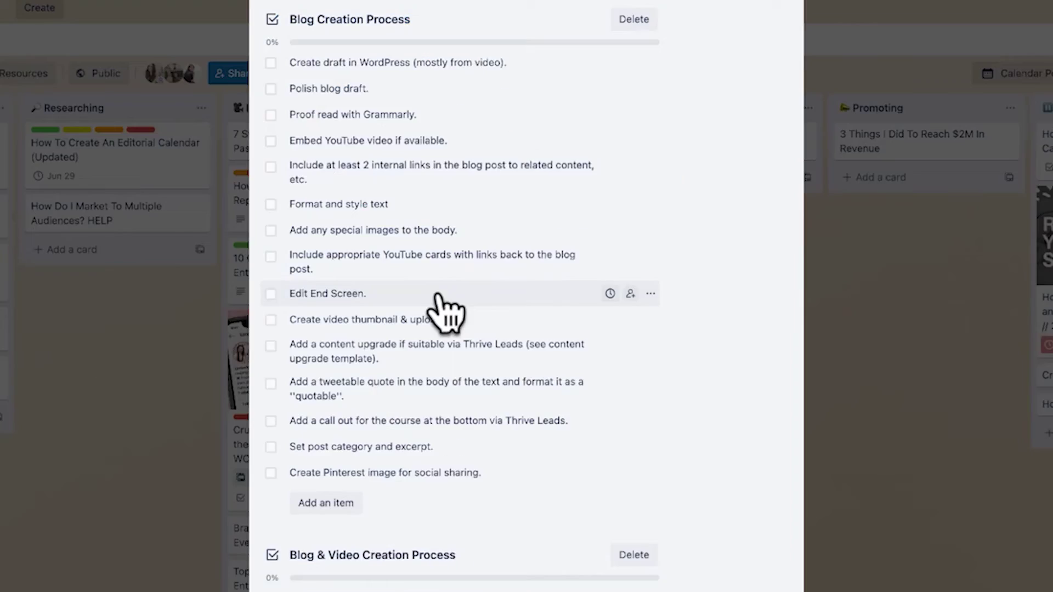
scroll(484, 322, "up", 3)
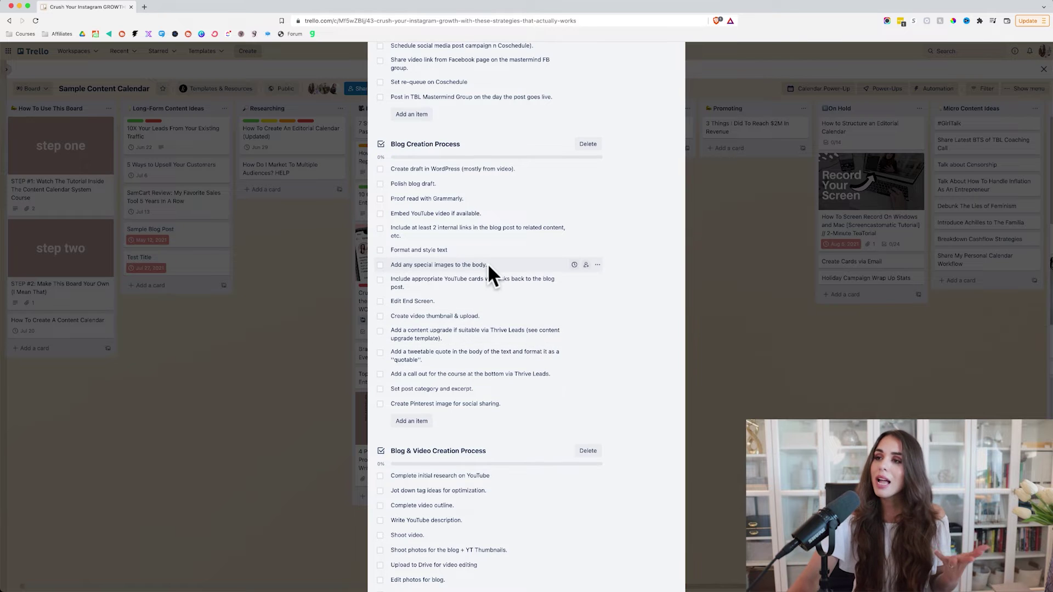
- Tick off Edit video, the 60-second Instagram snippet, Edit IGTV snippet and Great GIF for newsletter
scroll(487, 266, "up", 3)
scroll(486, 267, "up", 10)
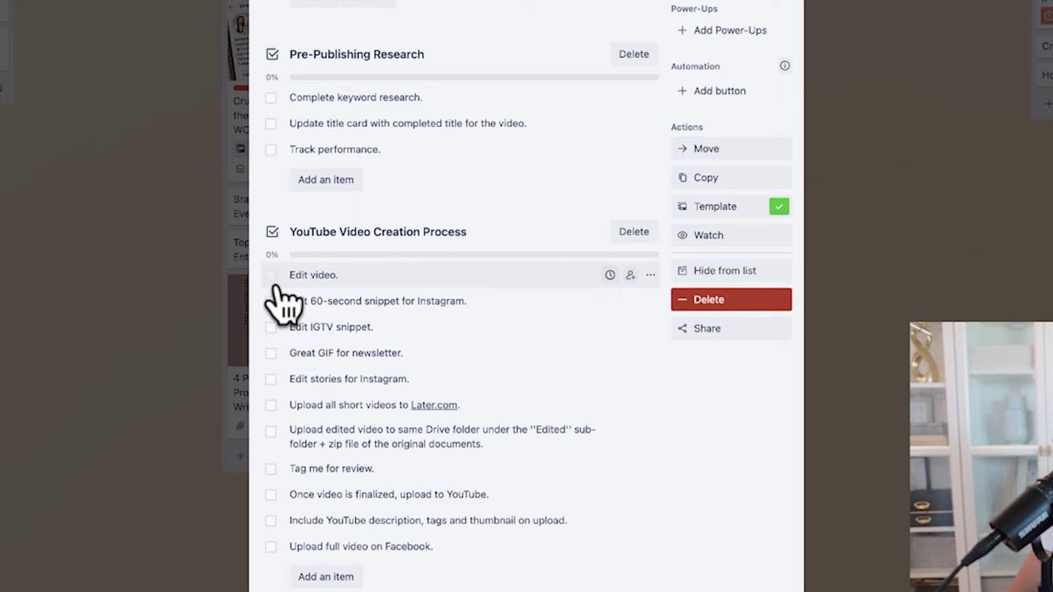
left_click(271, 275)
left_click(271, 301)
left_click(271, 327)
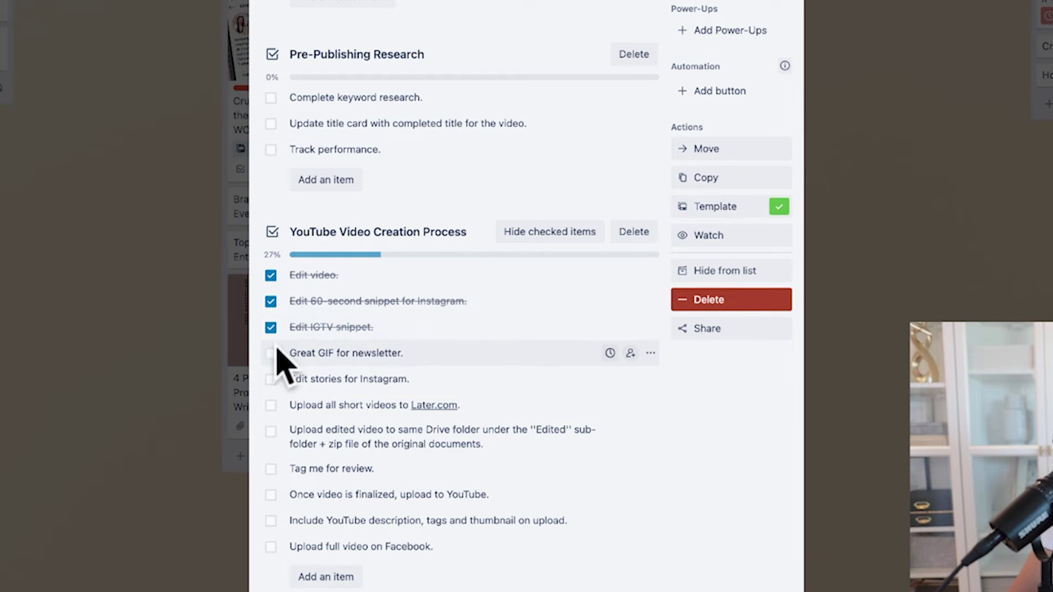
left_click(271, 353)
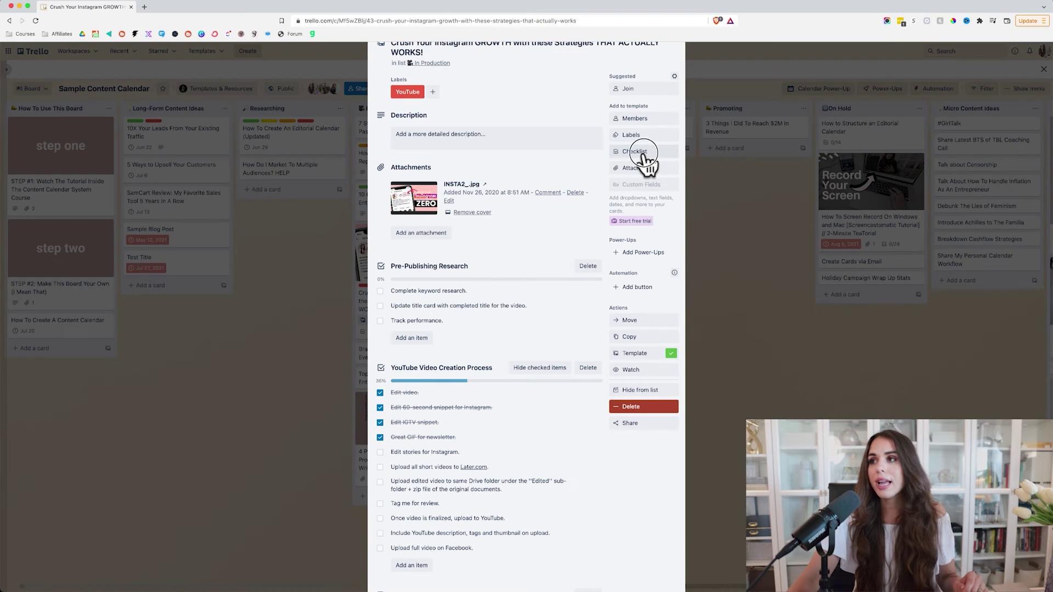
- Open the Add checklist form, dismiss it without adding, and close the card
left_click(644, 154)
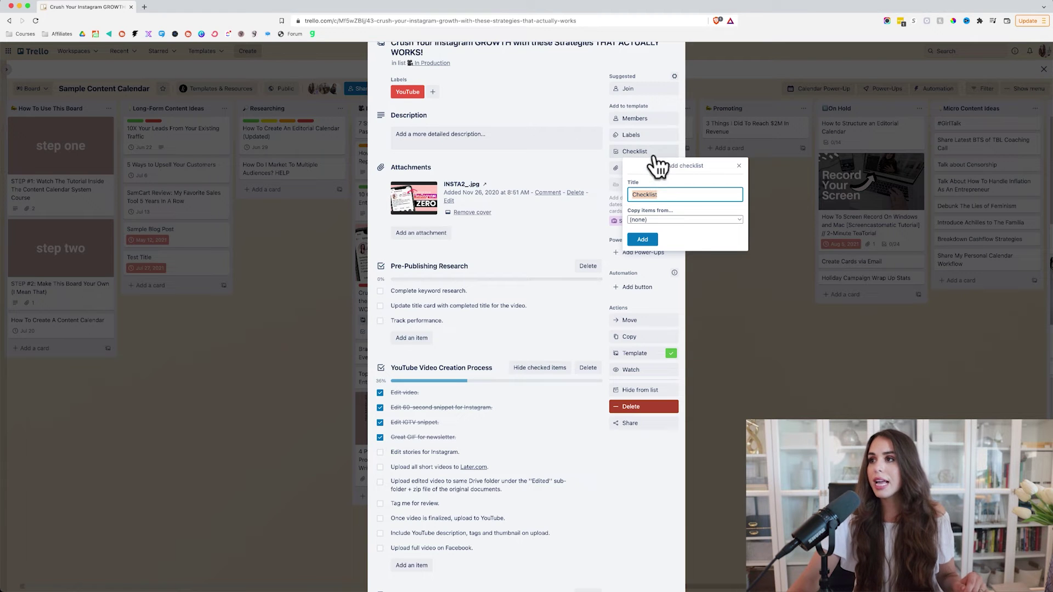
left_click(648, 222)
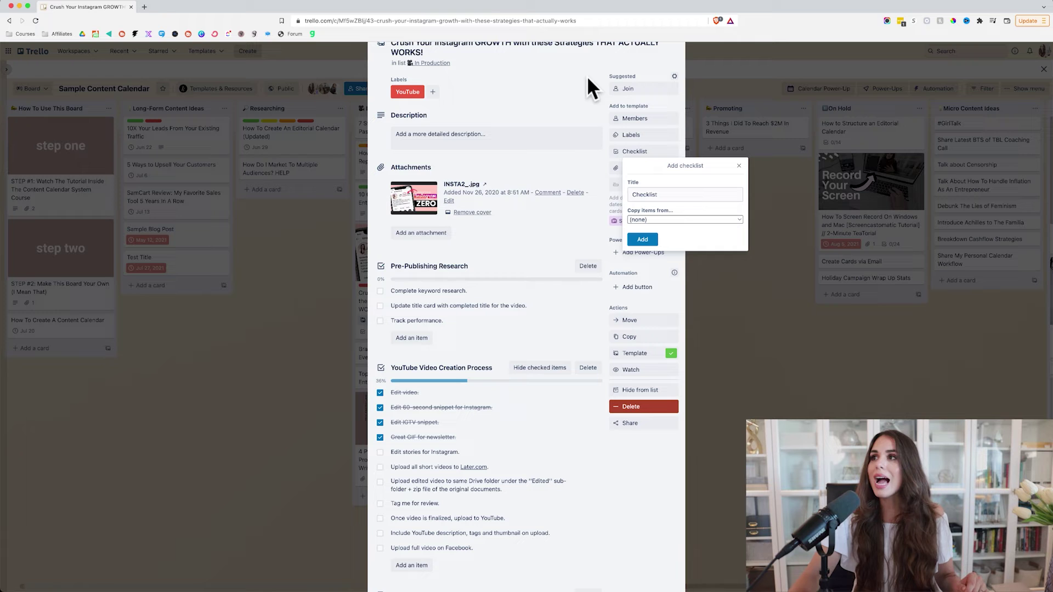
left_click(707, 60)
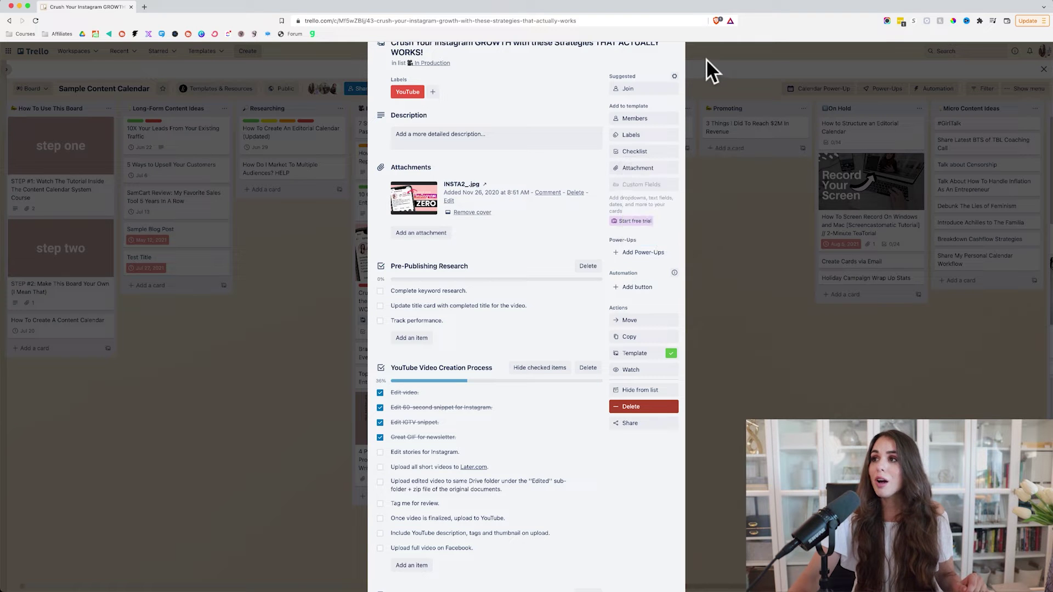
left_click(702, 57)
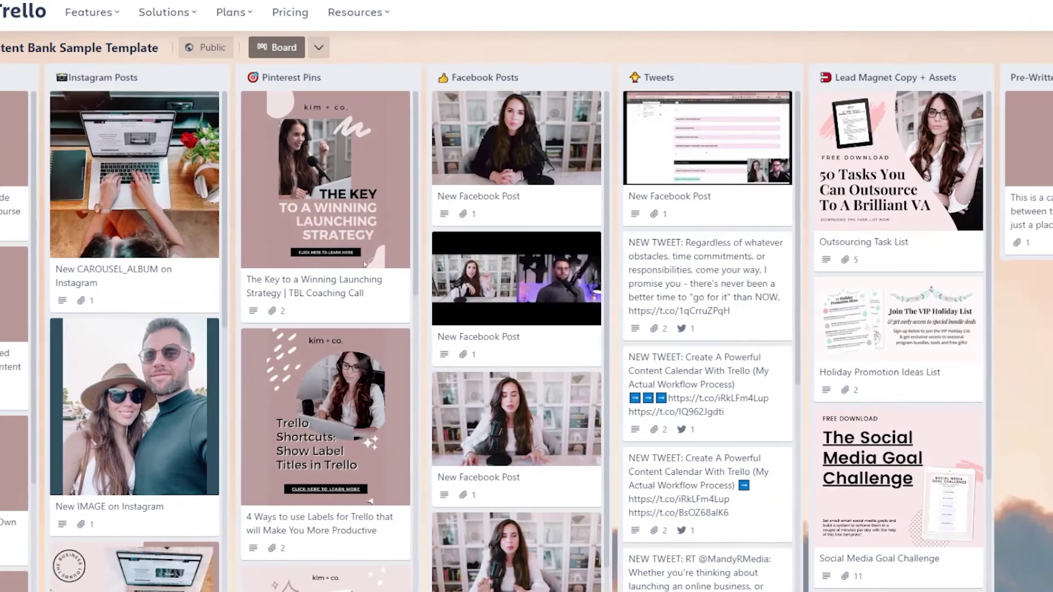
- Scroll across the Content Bank Sample Template board's lists through Promos and Email Subject Line Bank
scroll(526, 329, "right", 15)
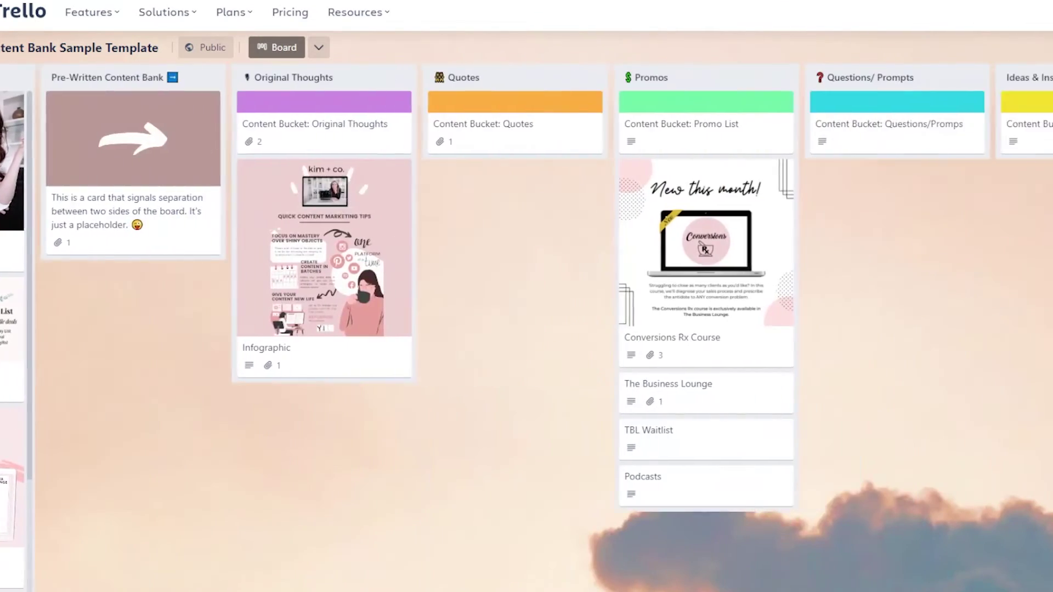
scroll(630, 170, "right", 4)
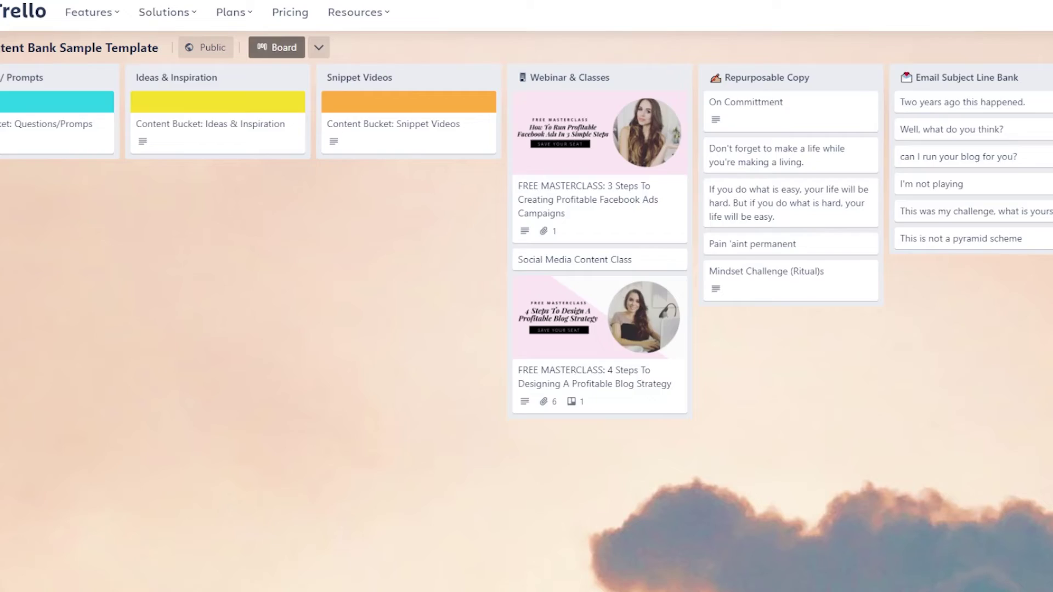
scroll(630, 170, "left", 7)
scroll(629, 170, "left", 14)
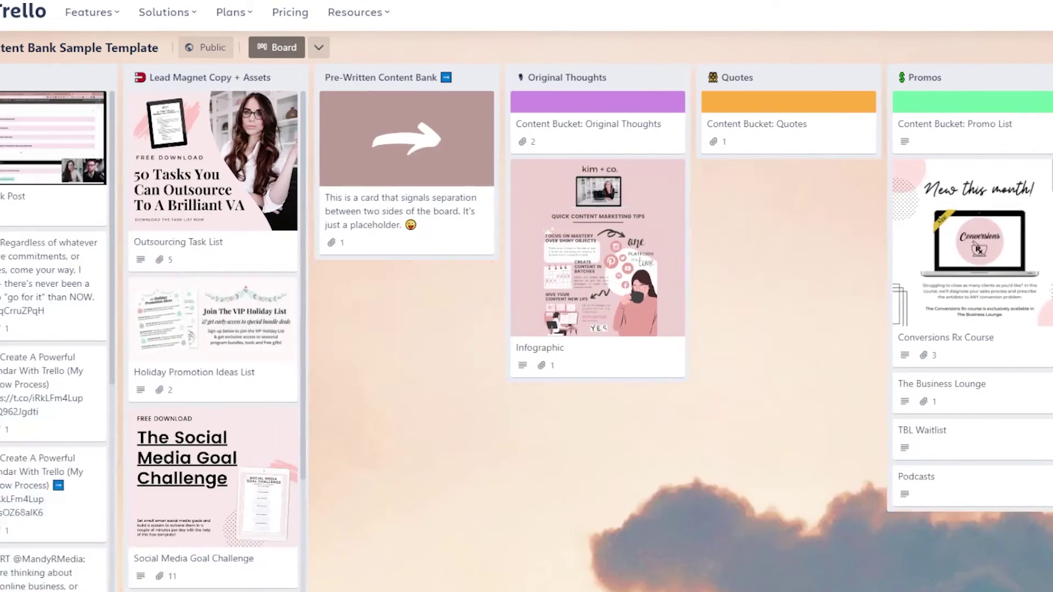
scroll(629, 170, "left", 6)
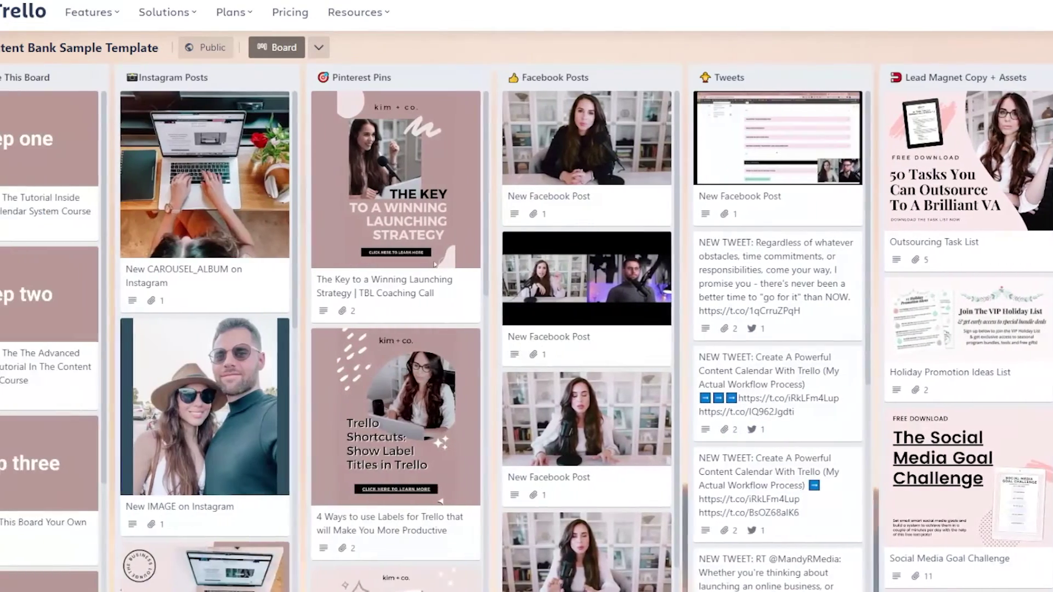
scroll(629, 170, "right", 6)
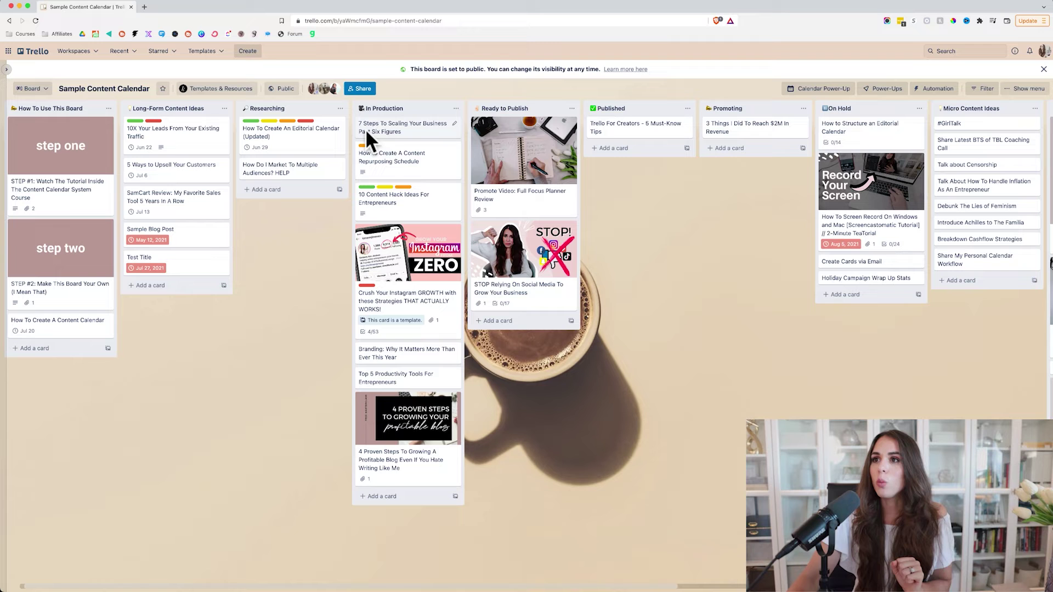
- Move 'How to Create A Content Repurposing Schedule' from In Production through Ready to Publish into Promoting
left_click_drag(384, 146, 510, 142)
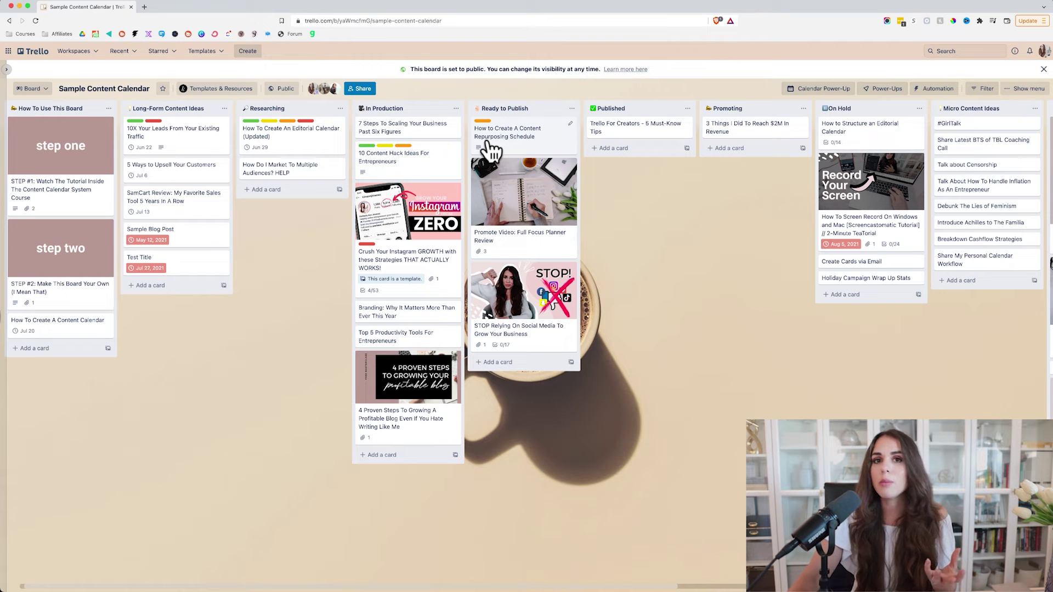
left_click_drag(488, 143, 460, 161)
scroll(606, 167, "right", 10)
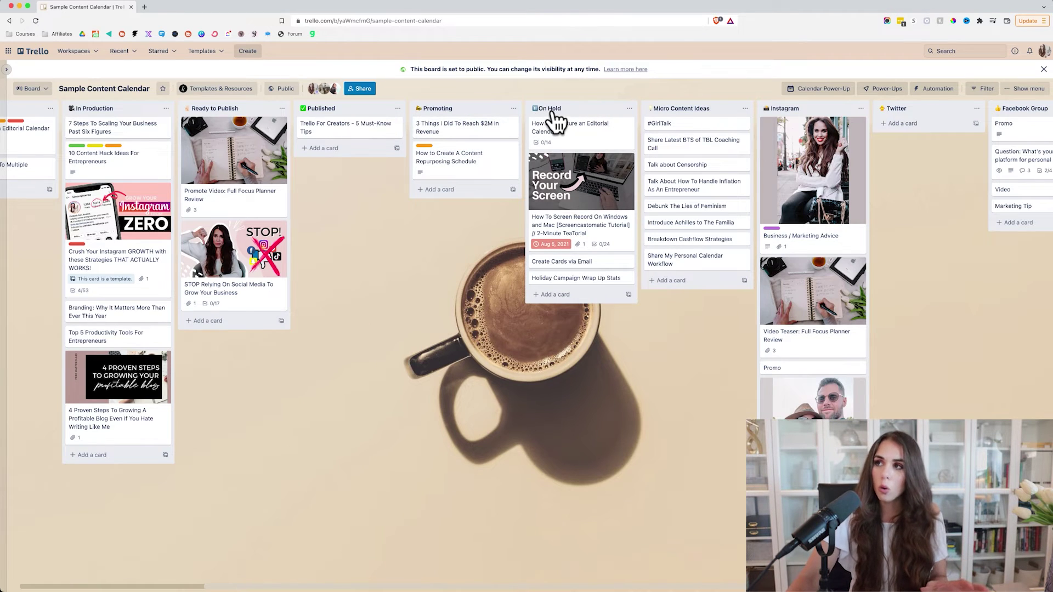
scroll(584, 132, "right", 4)
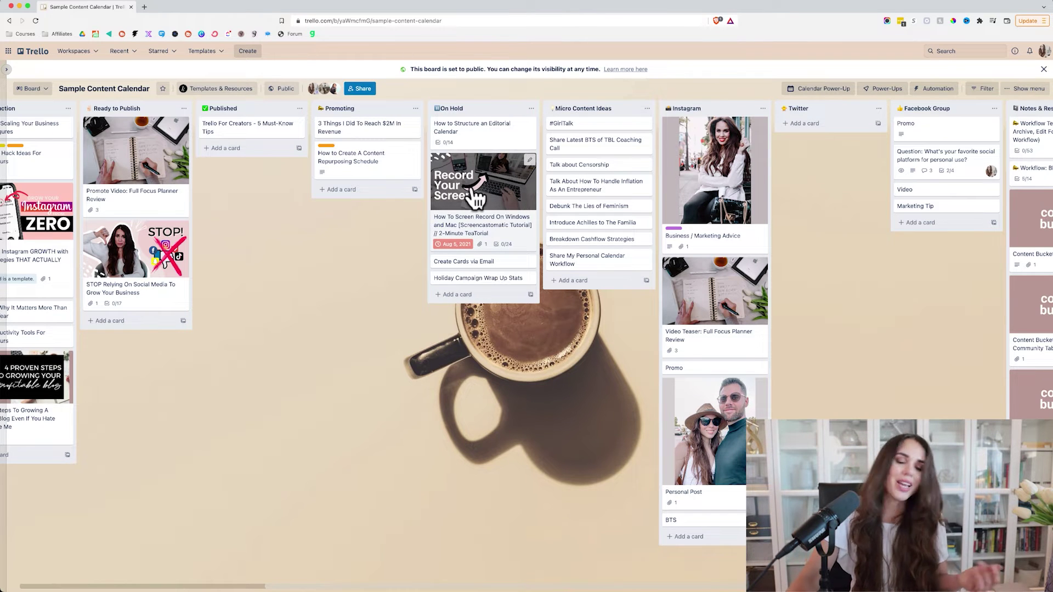
scroll(479, 199, "right", 1)
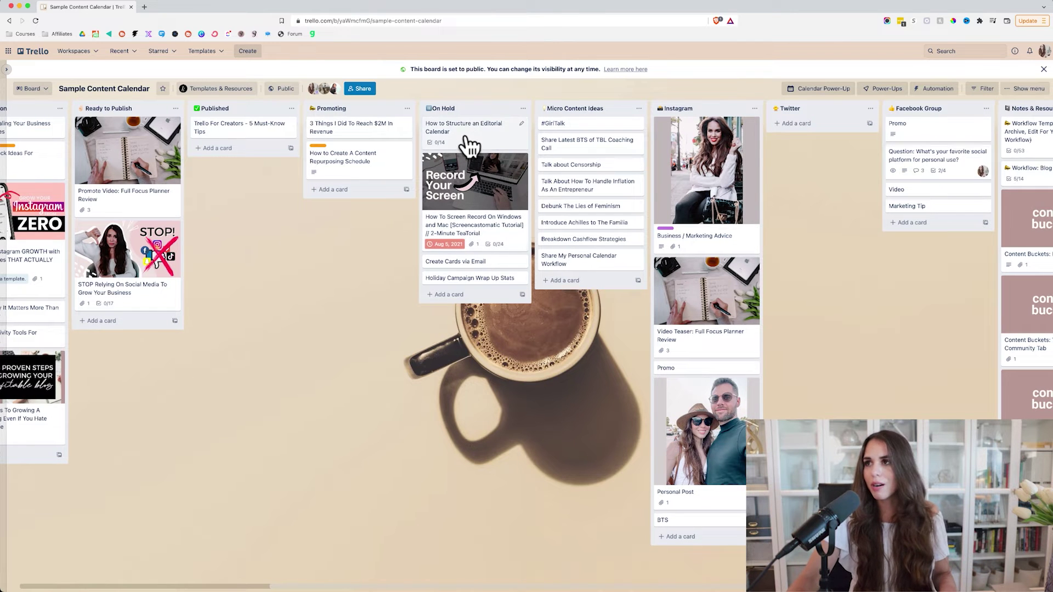
scroll(466, 144, "right", 3)
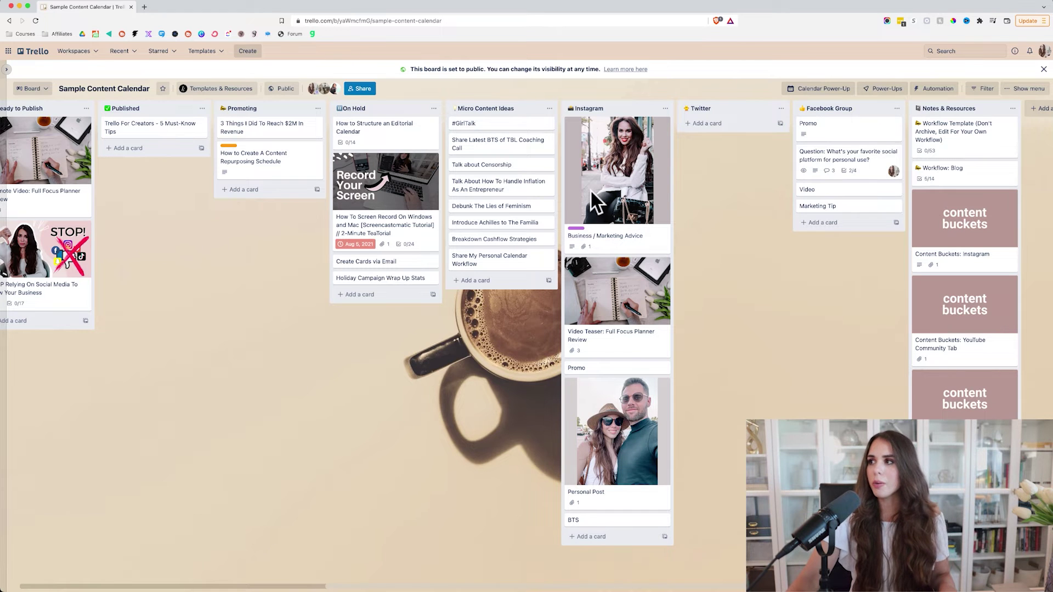
scroll(685, 189, "right", 3)
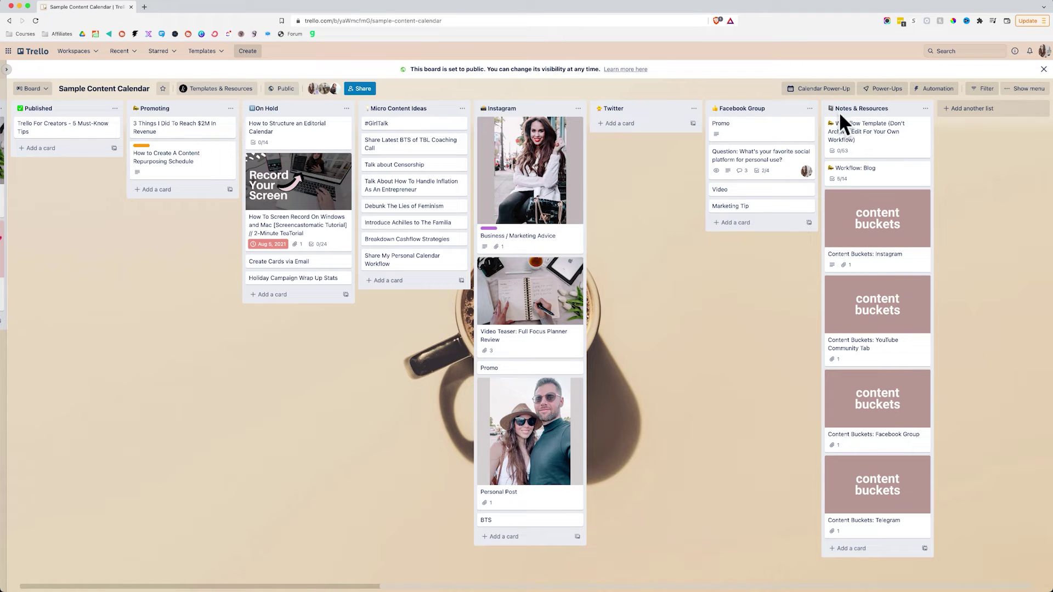
- Add '- BTS' to the Buckets list in the Content Buckets: Instagram description and save it
left_click(889, 251)
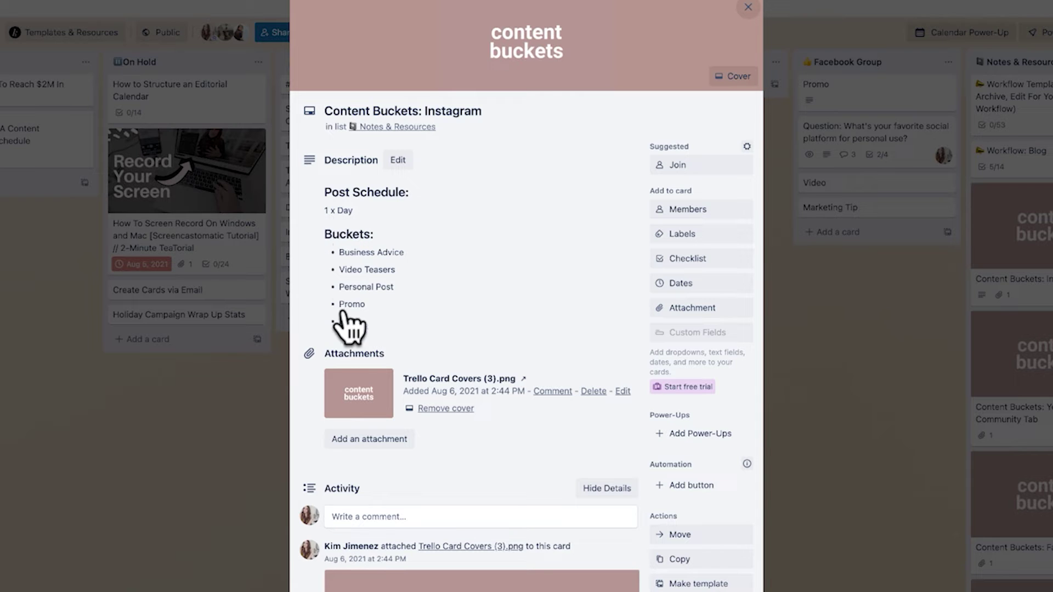
left_click(398, 325)
left_click(407, 276)
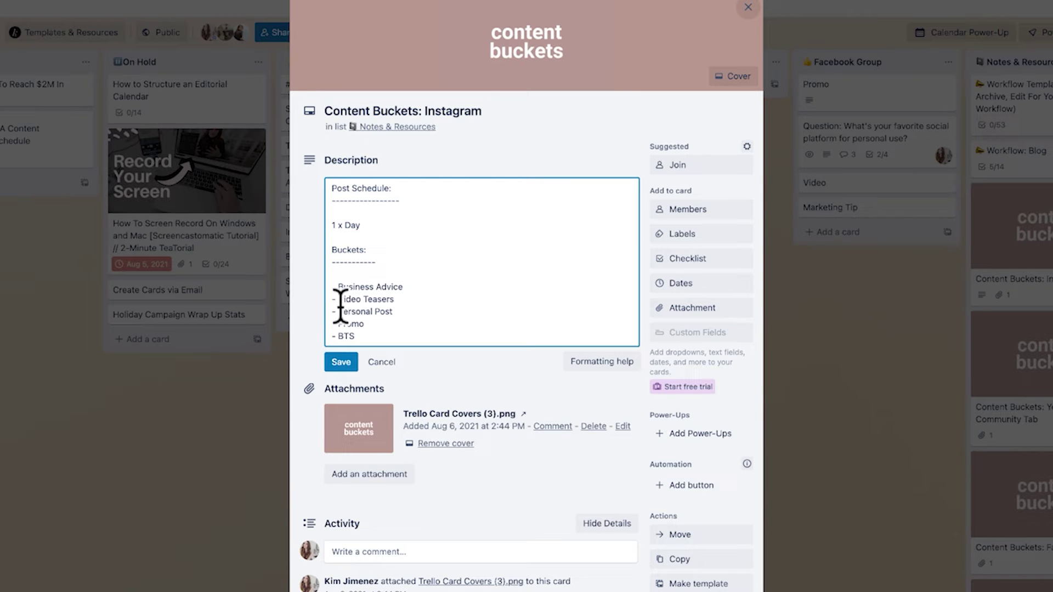
left_click(339, 362)
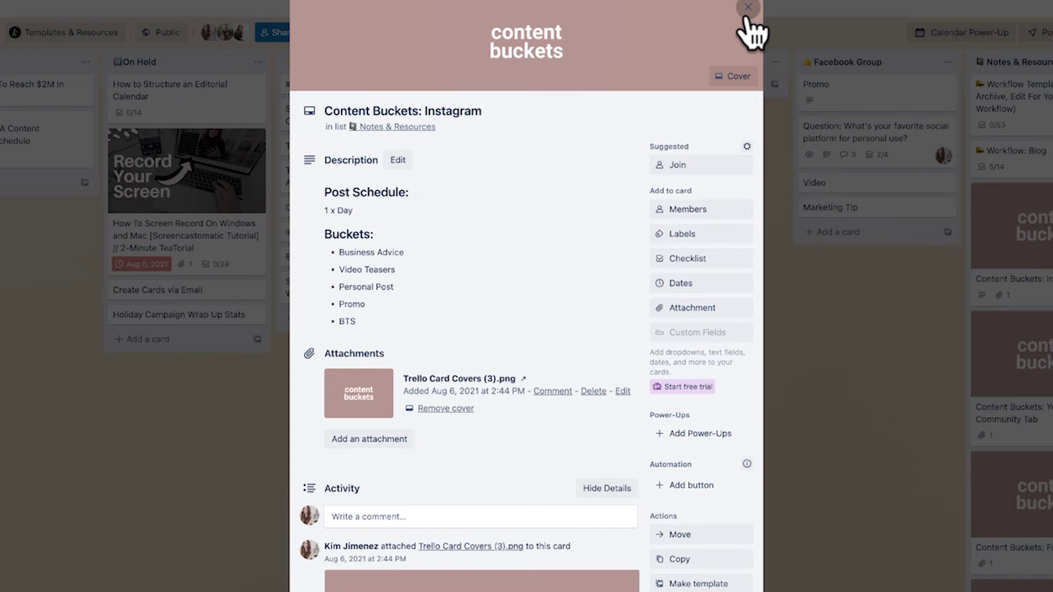
key("Escape")
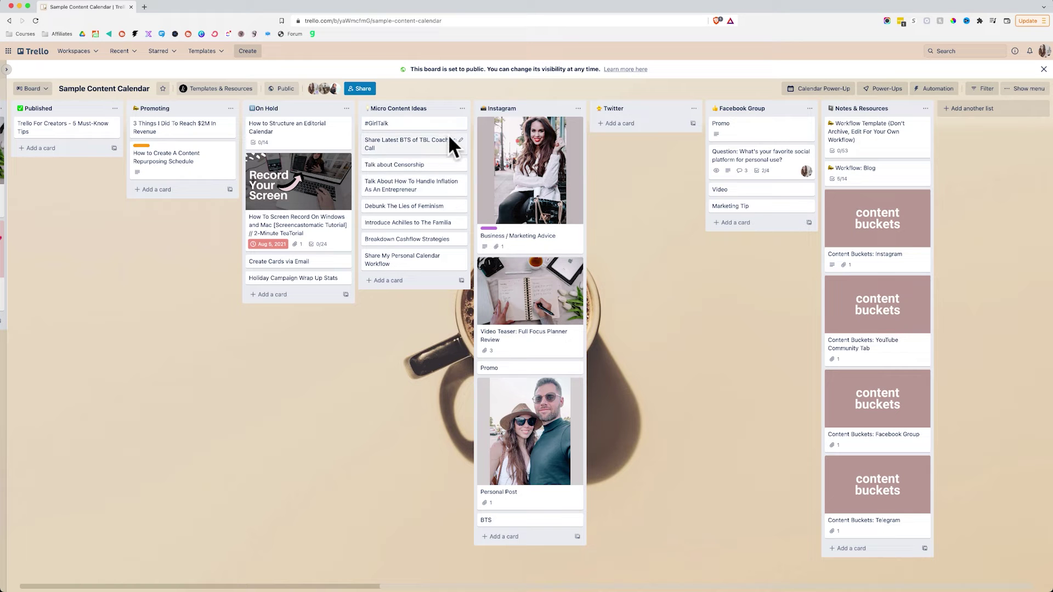
- Create an orange IG label and apply it to the #GirlTalk card
left_click(459, 125)
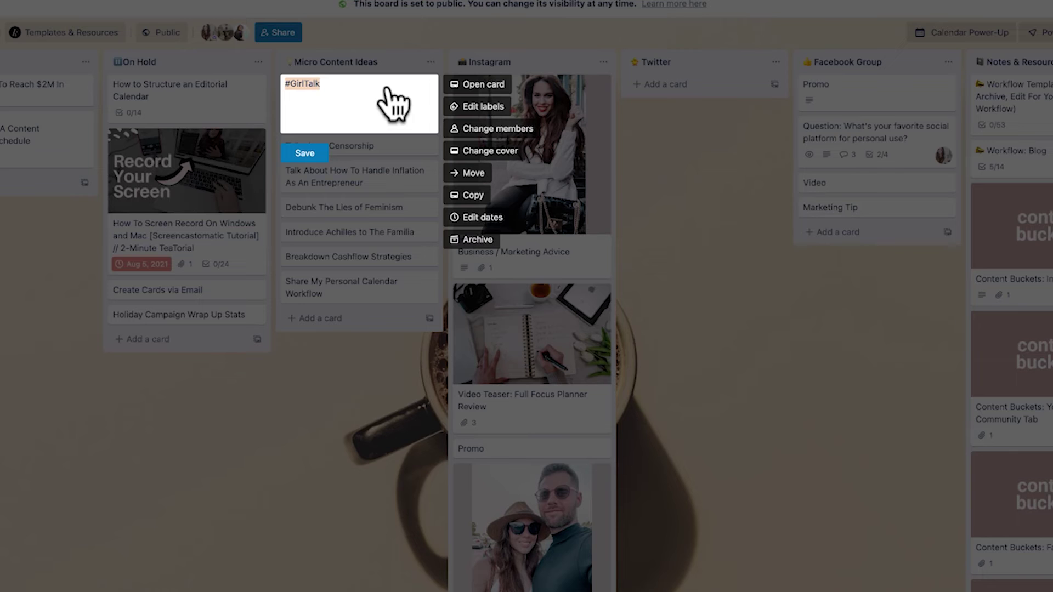
left_click(496, 138)
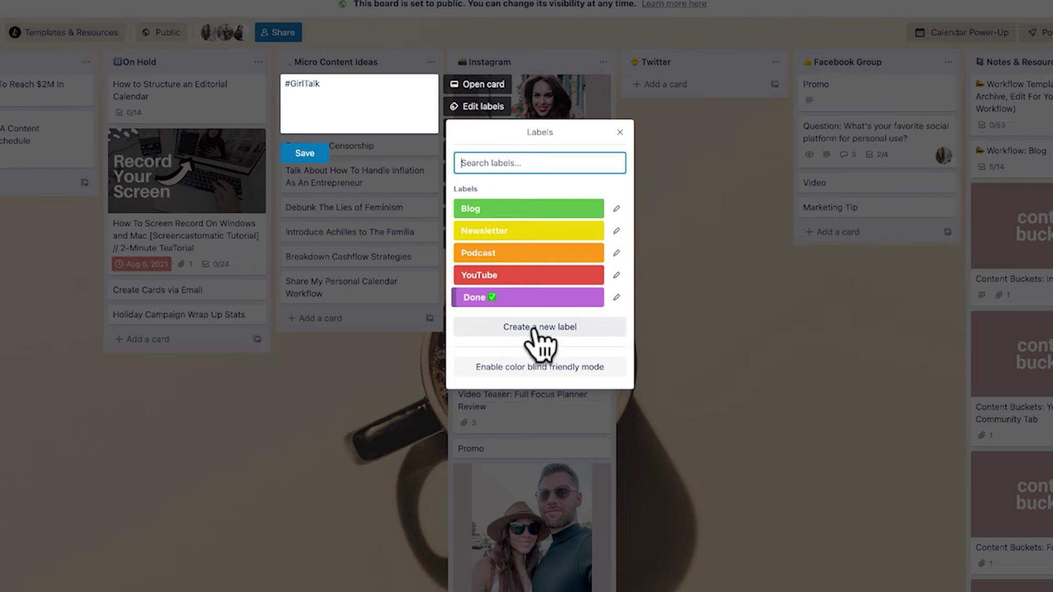
left_click(535, 327)
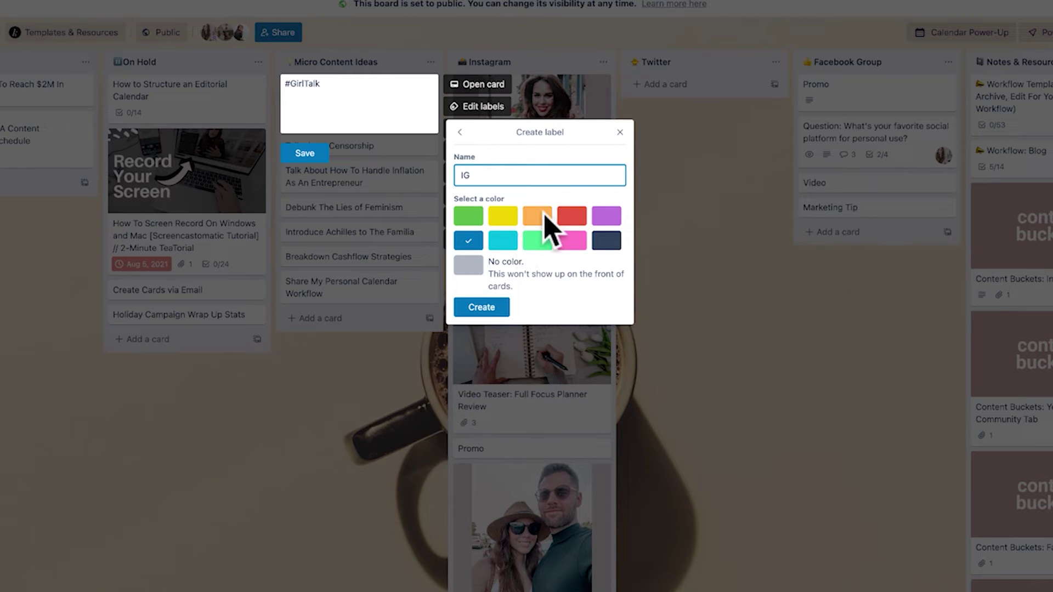
left_click(540, 220)
left_click(540, 219)
left_click(479, 310)
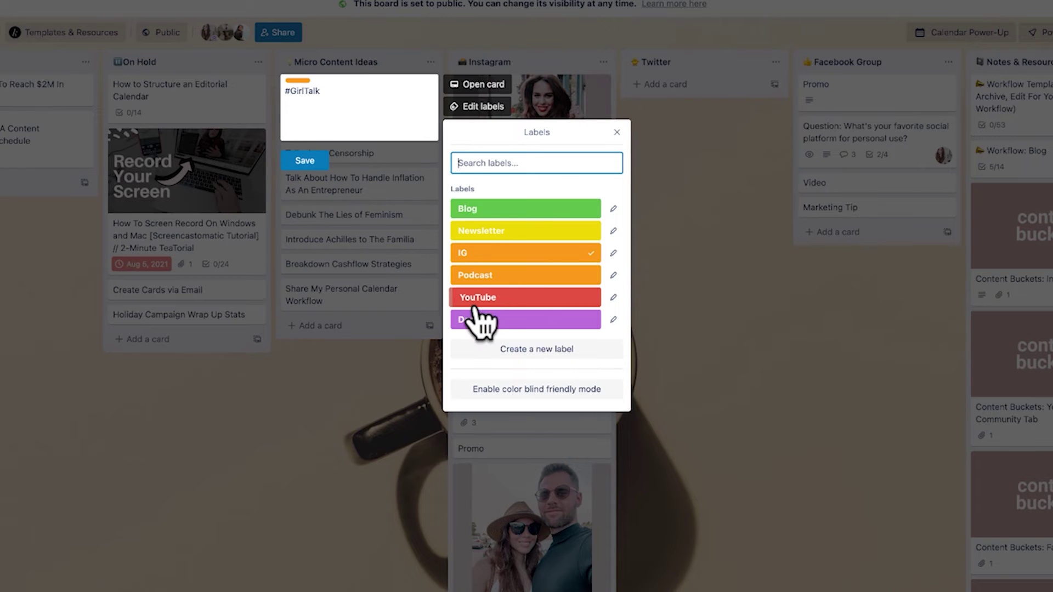
left_click(271, 160)
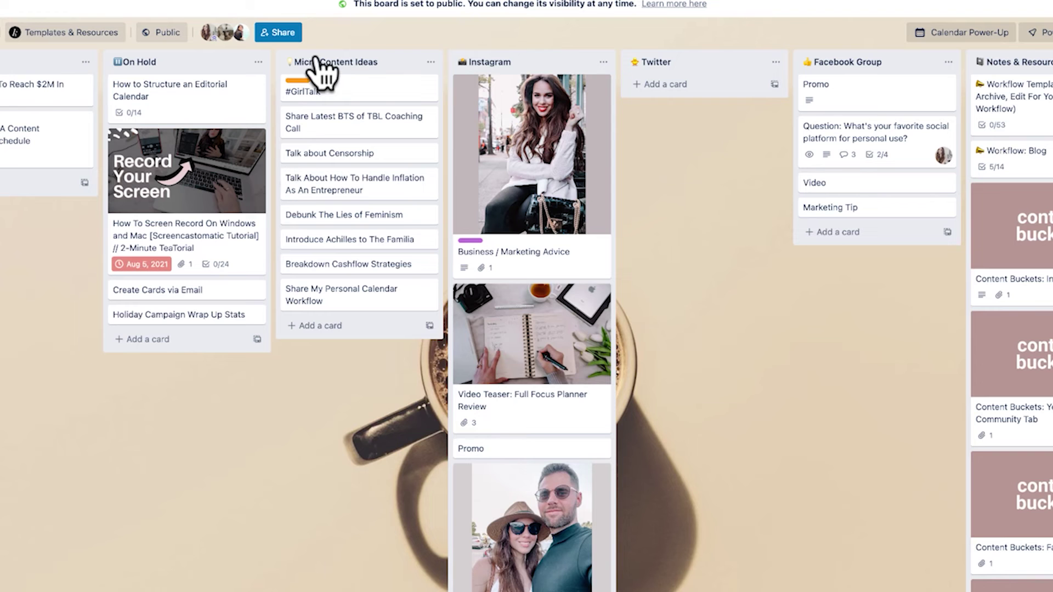
- Set the #GirlTalk card's due date to July 11
left_click(430, 87)
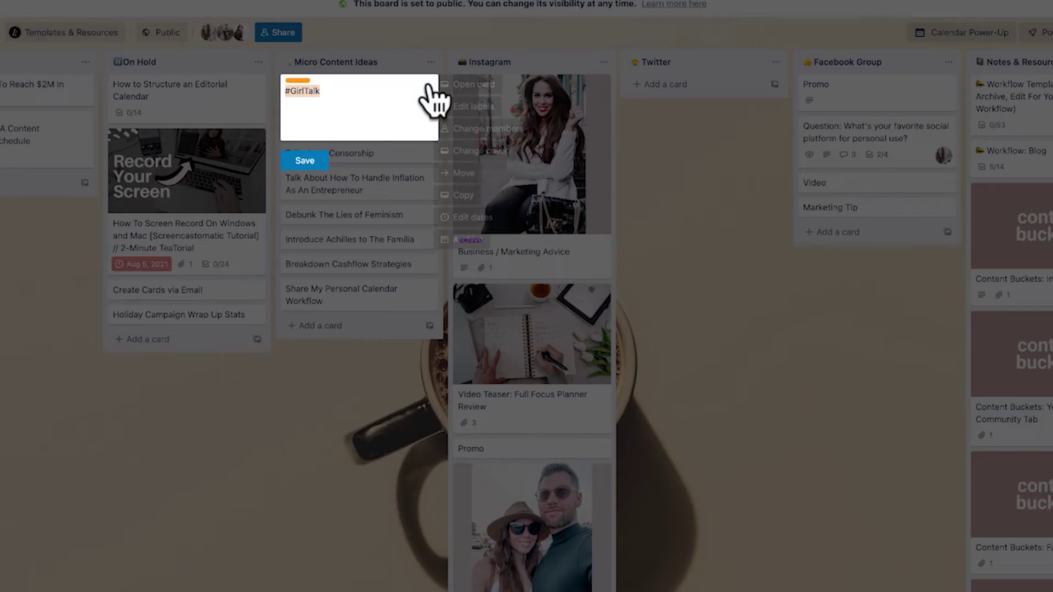
left_click(470, 219)
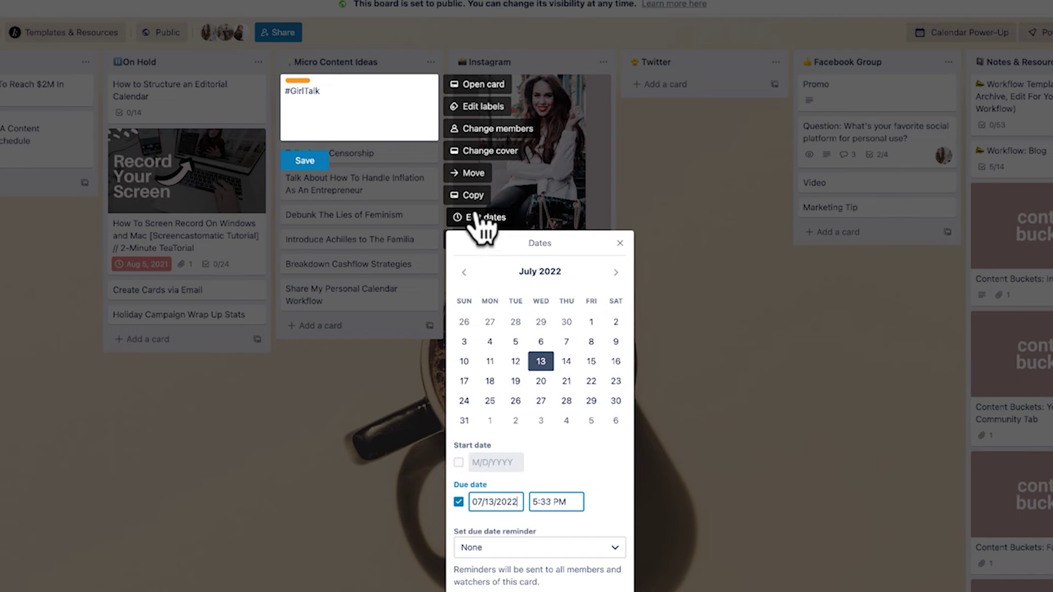
left_click(490, 362)
left_click(412, 444)
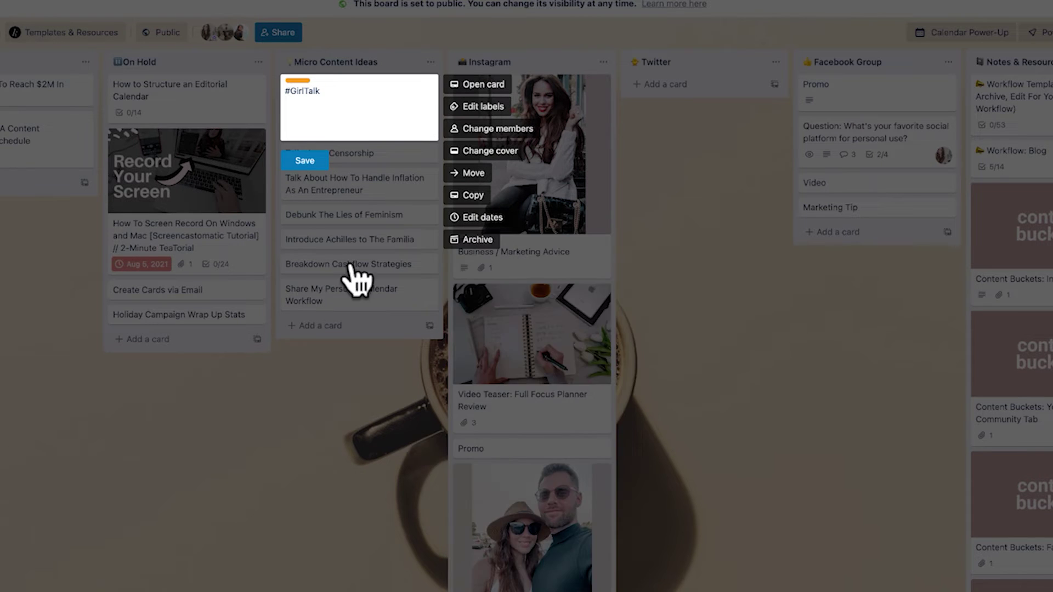
left_click(305, 181)
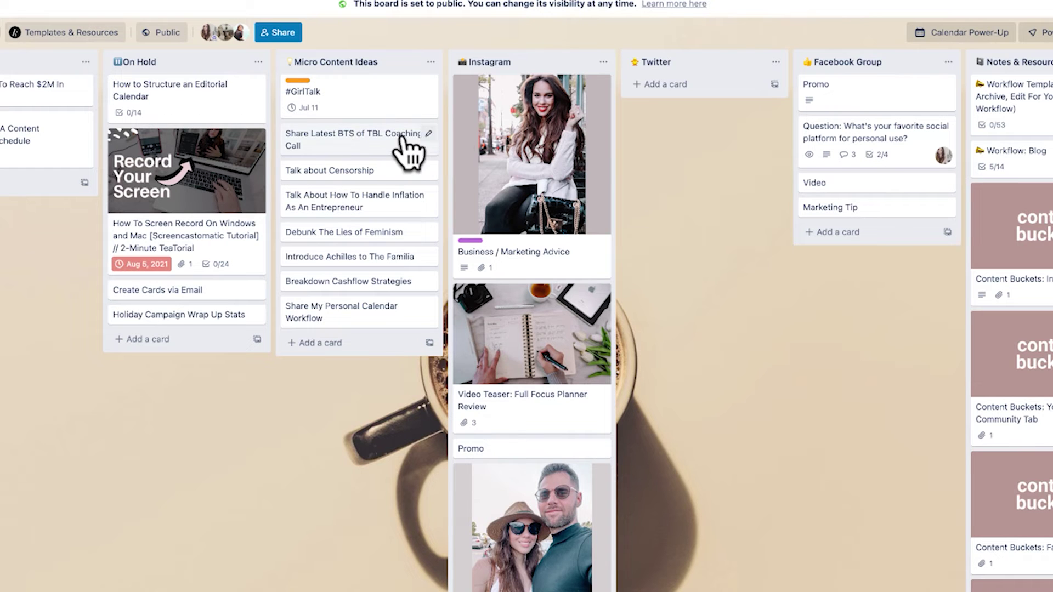
- Give the BTS coaching-call card the IG label and a July 12 due date
left_click(429, 136)
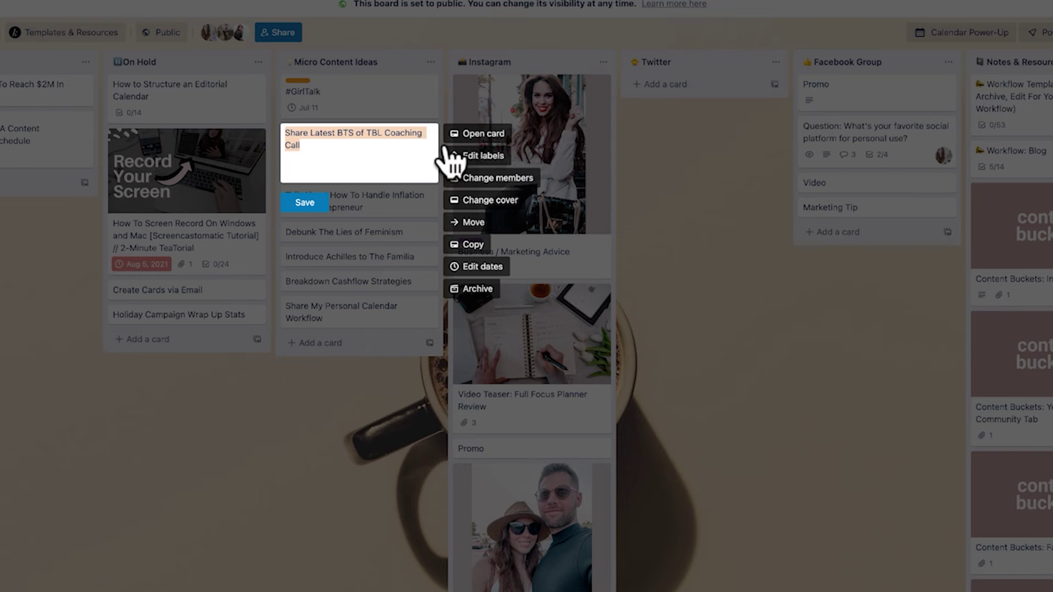
left_click(465, 156)
left_click(492, 329)
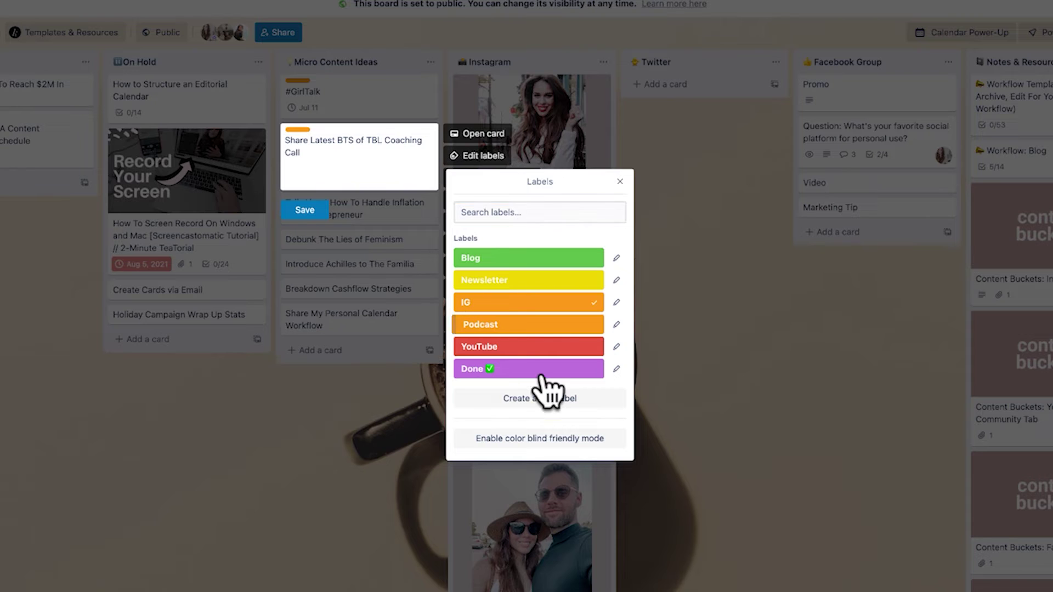
left_click(344, 195)
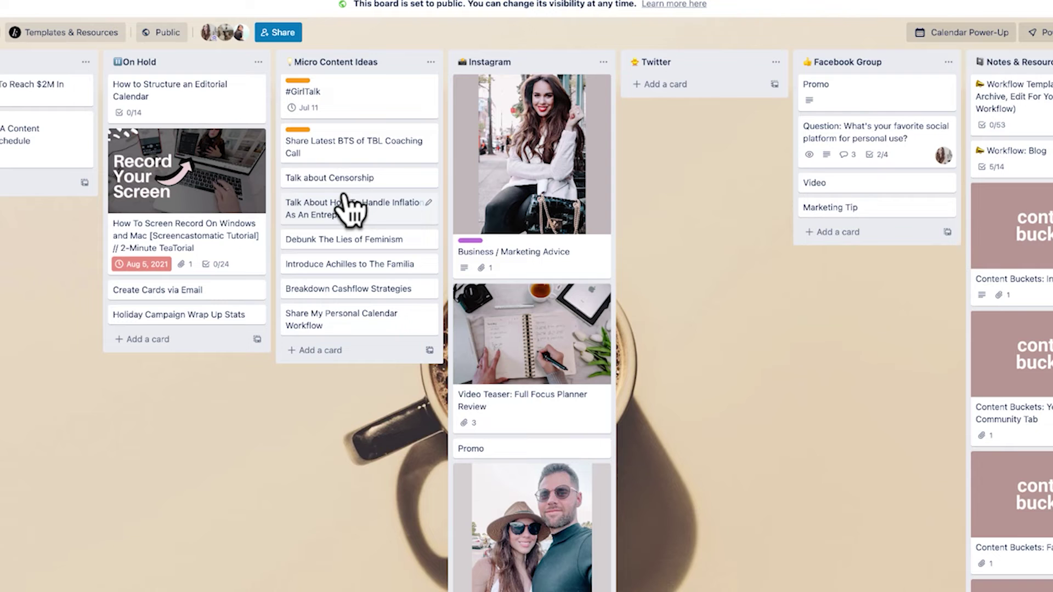
left_click(428, 136)
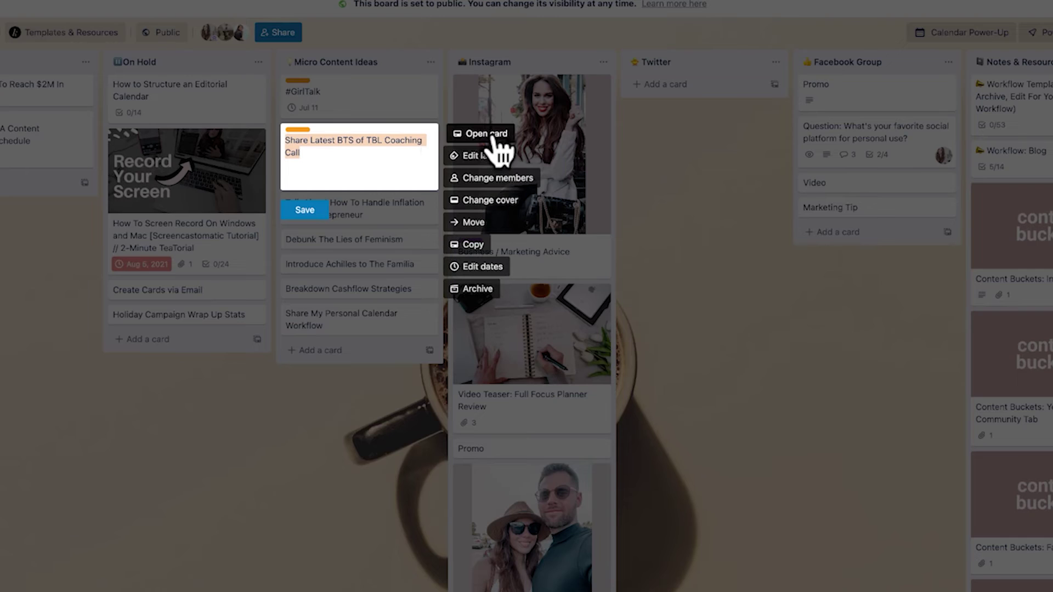
left_click(484, 268)
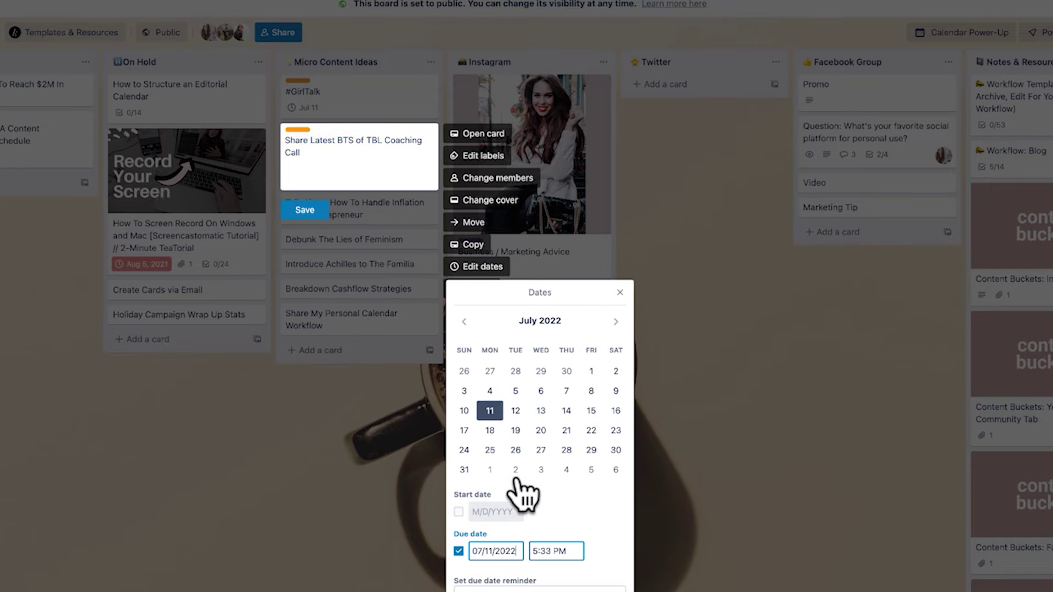
left_click(516, 410)
left_click(465, 586)
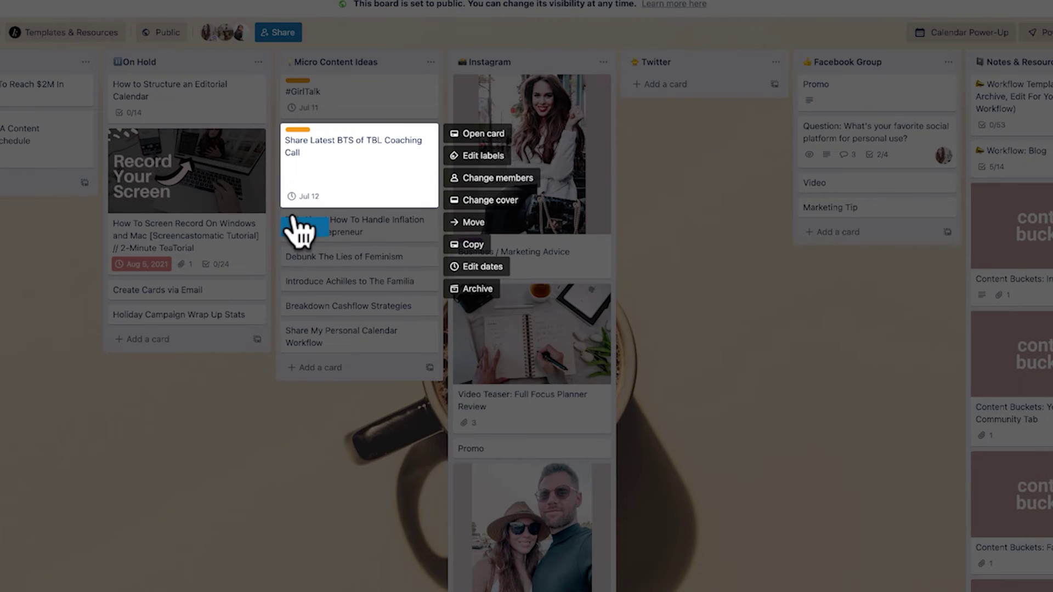
left_click(303, 228)
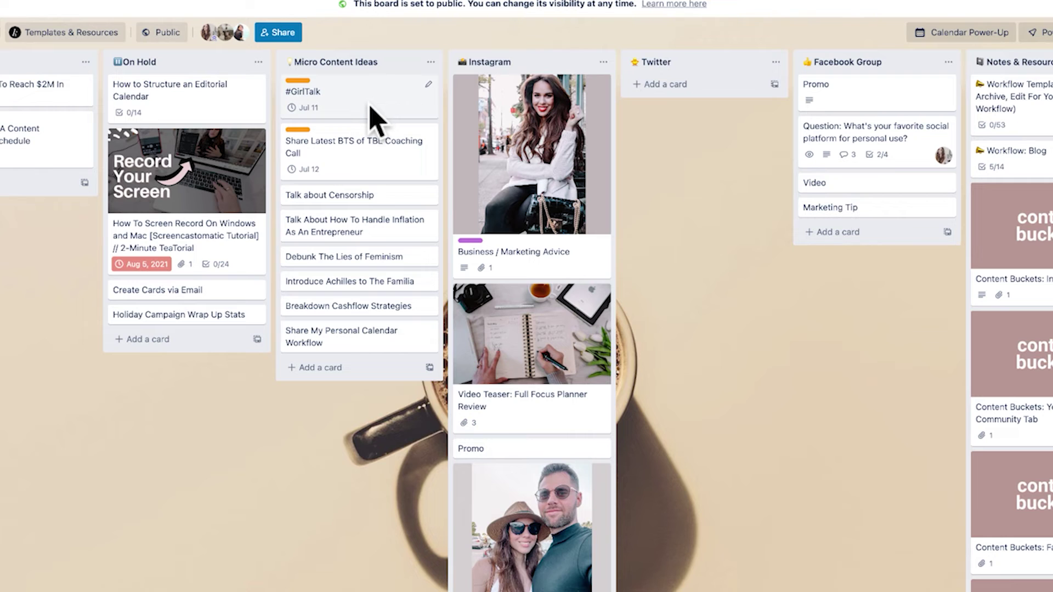
- Open the #GirlTalk card's details and start a description, then abandon it empty
left_click(373, 112)
left_click(383, 139)
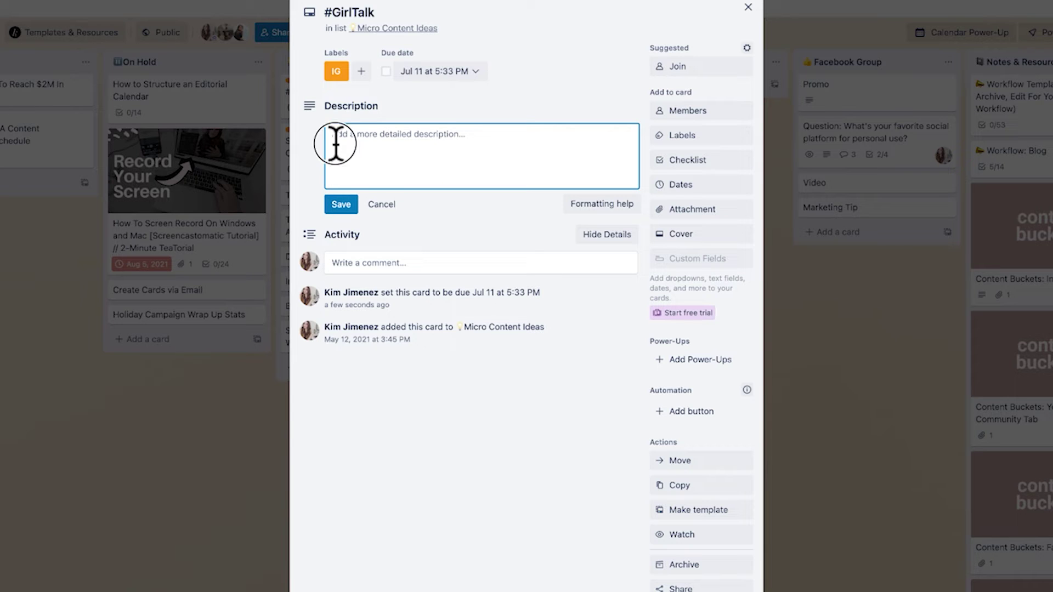
left_click(380, 204)
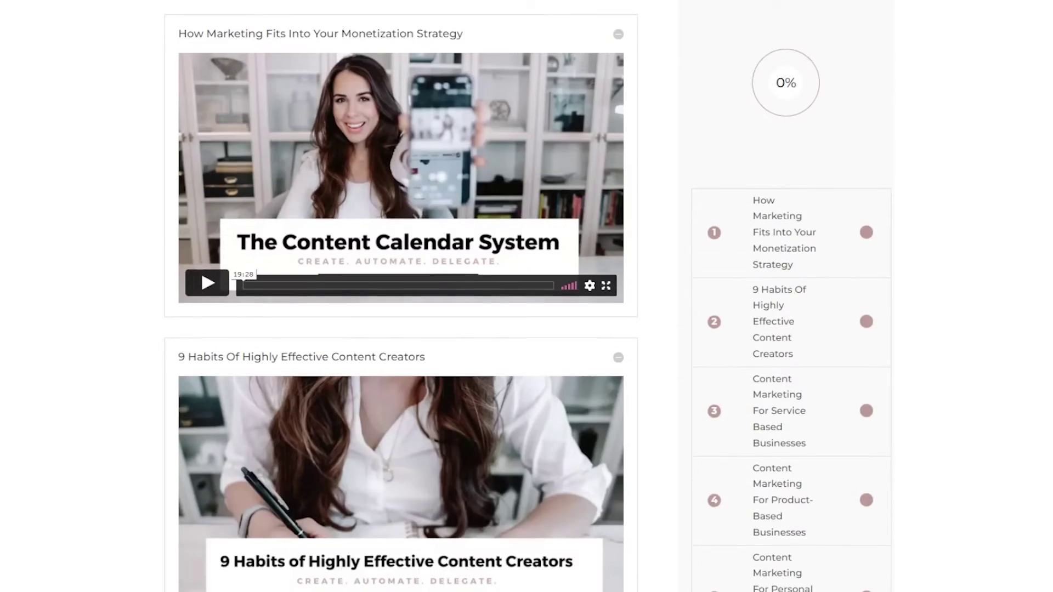
scroll(527, 296, "down", 5)
scroll(401, 296, "down", 9)
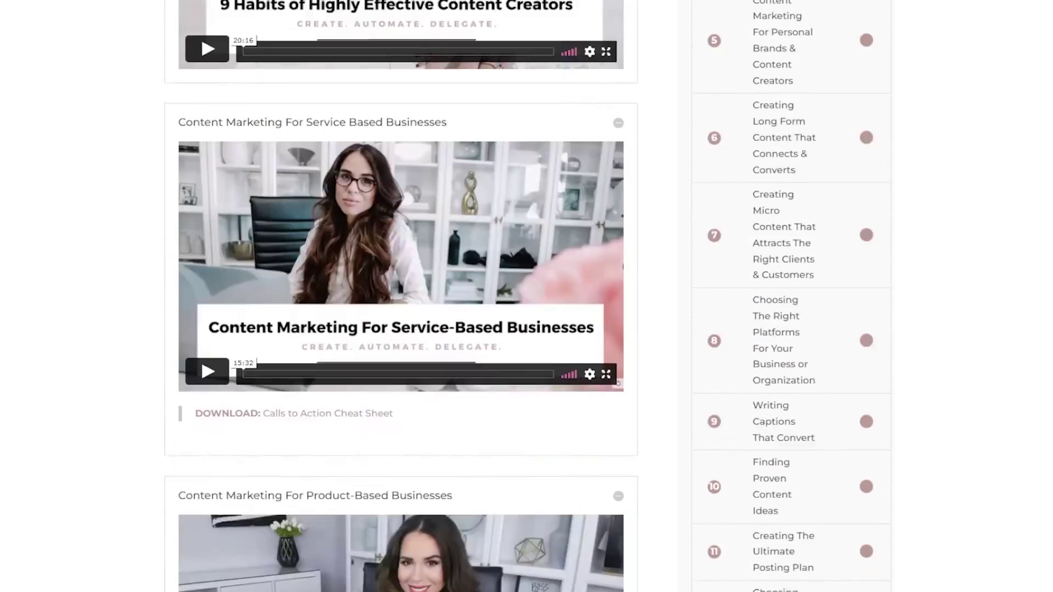
scroll(401, 296, "down", 13)
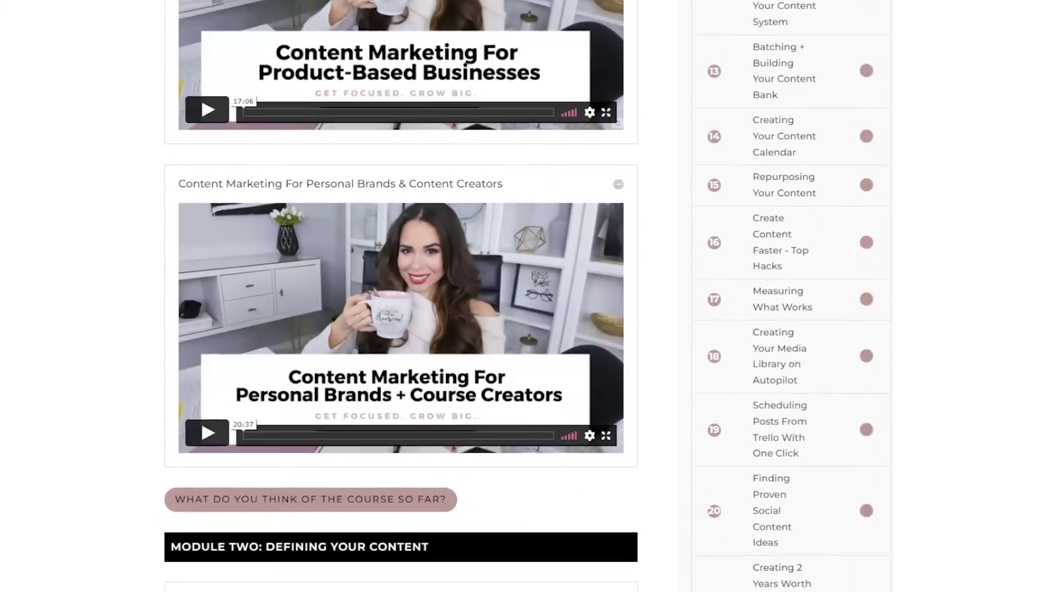
scroll(400, 296, "down", 11)
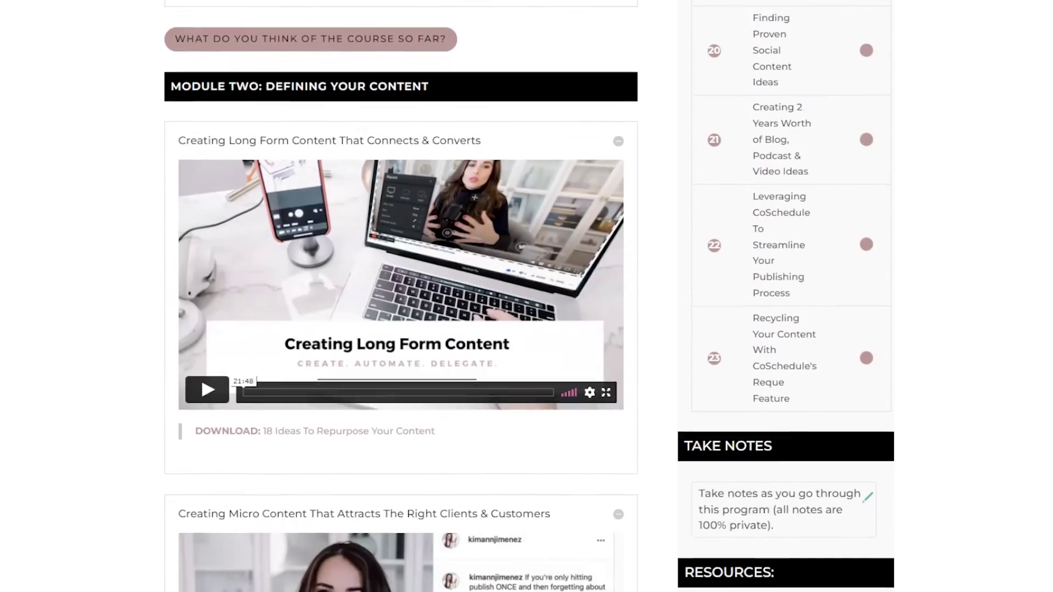
scroll(400, 296, "down", 6)
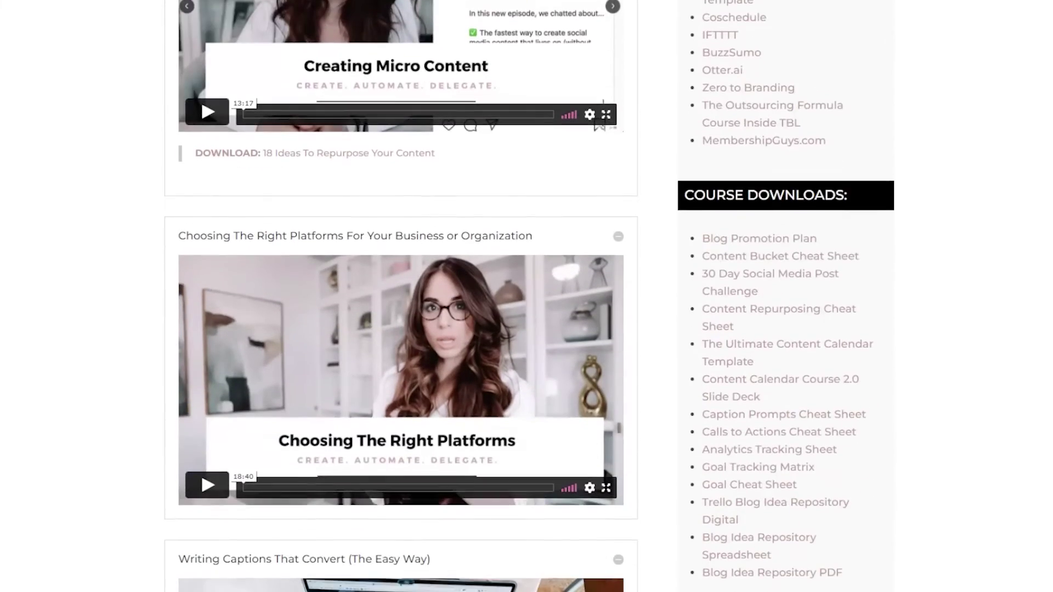
scroll(401, 296, "down", 4)
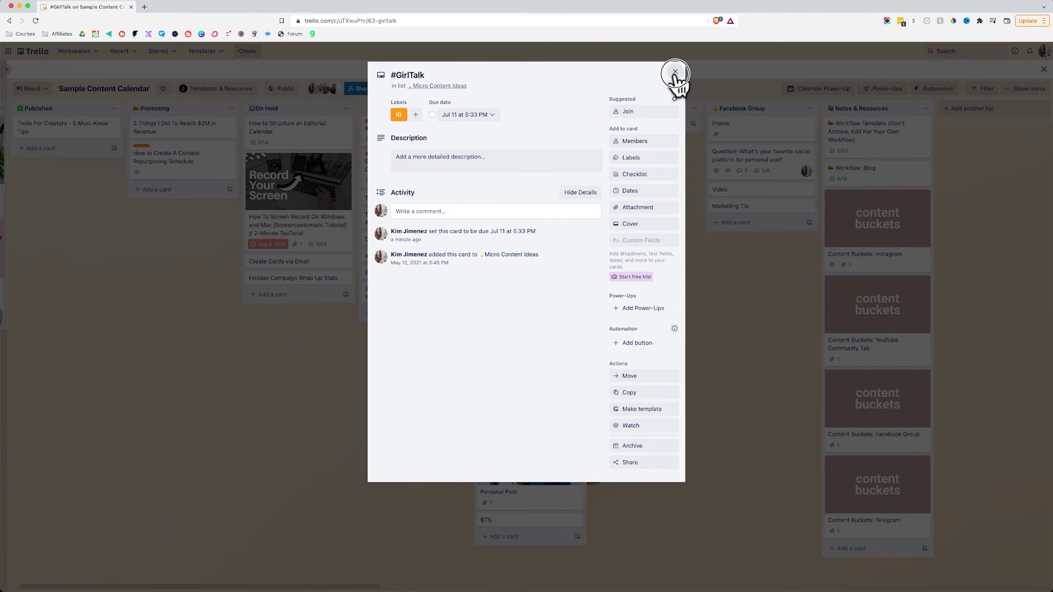
- Show label names on the July 2022 calendar, inspect July 14, then exit the calendar
left_click(904, 104)
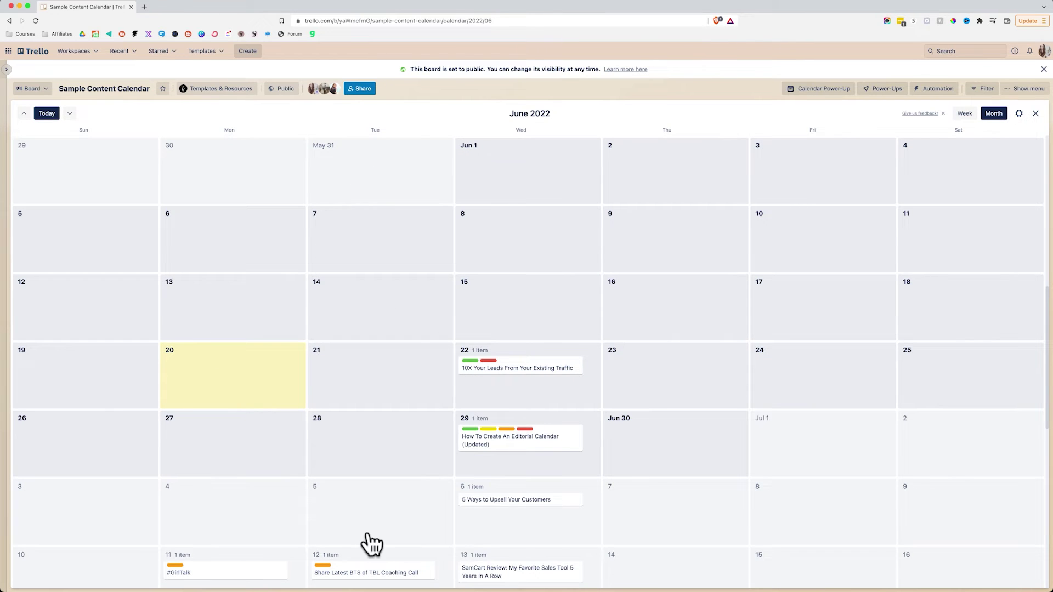
scroll(372, 543, "down", 8)
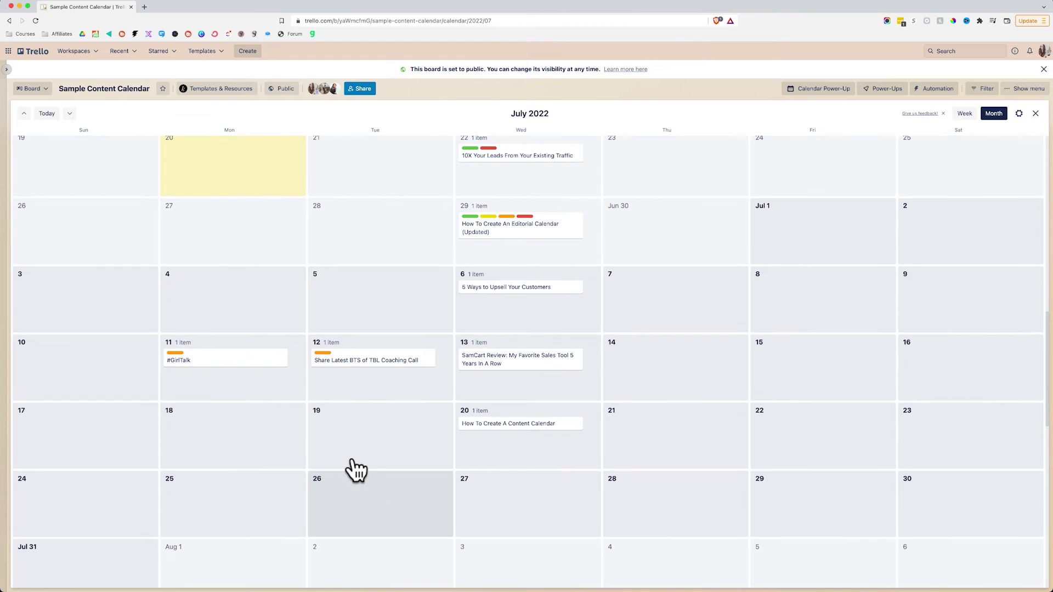
left_click(175, 354)
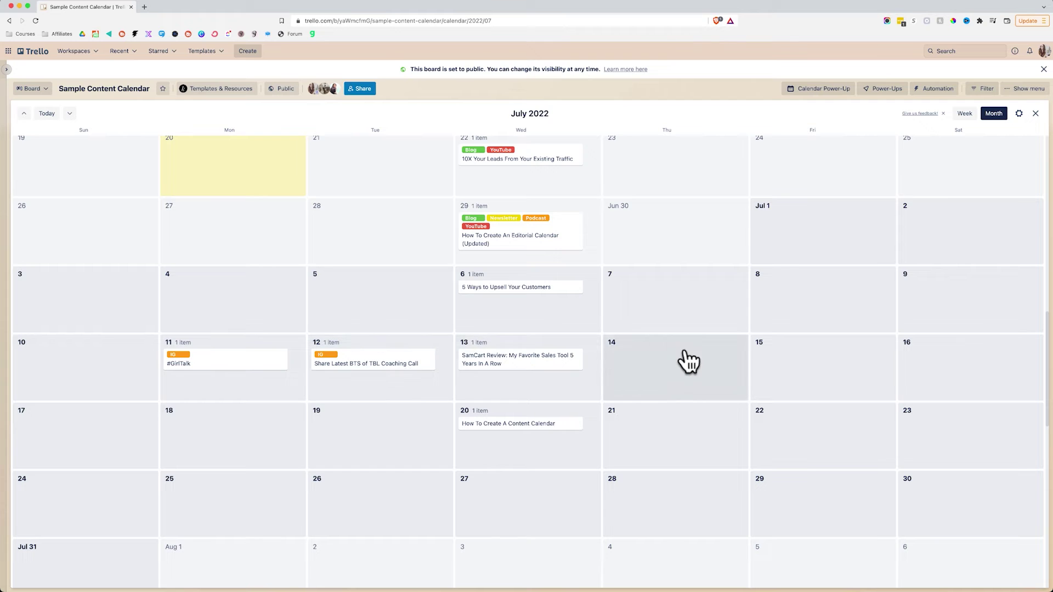
left_click(671, 359)
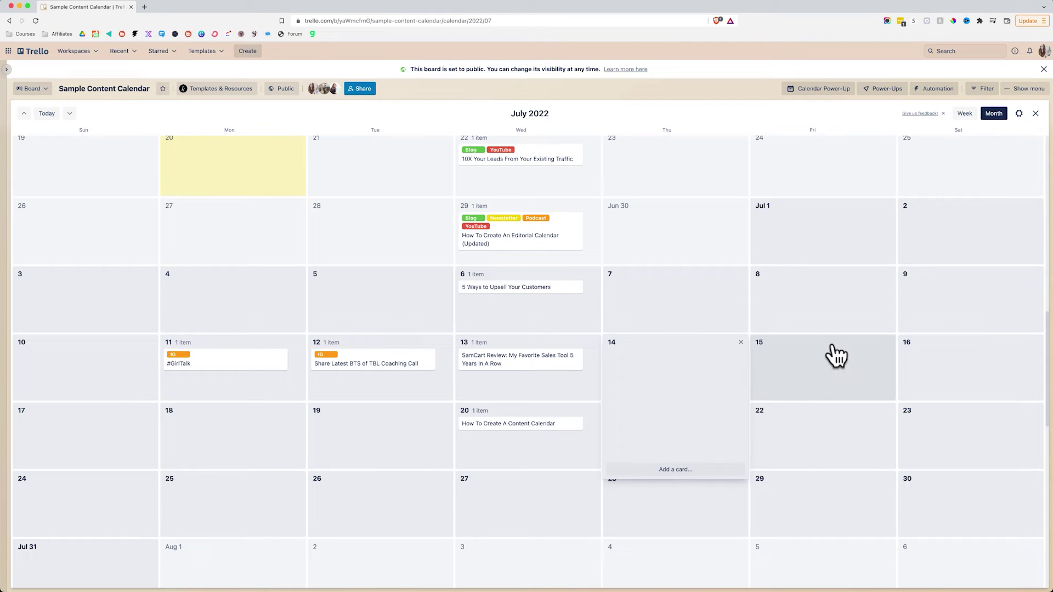
left_click(741, 342)
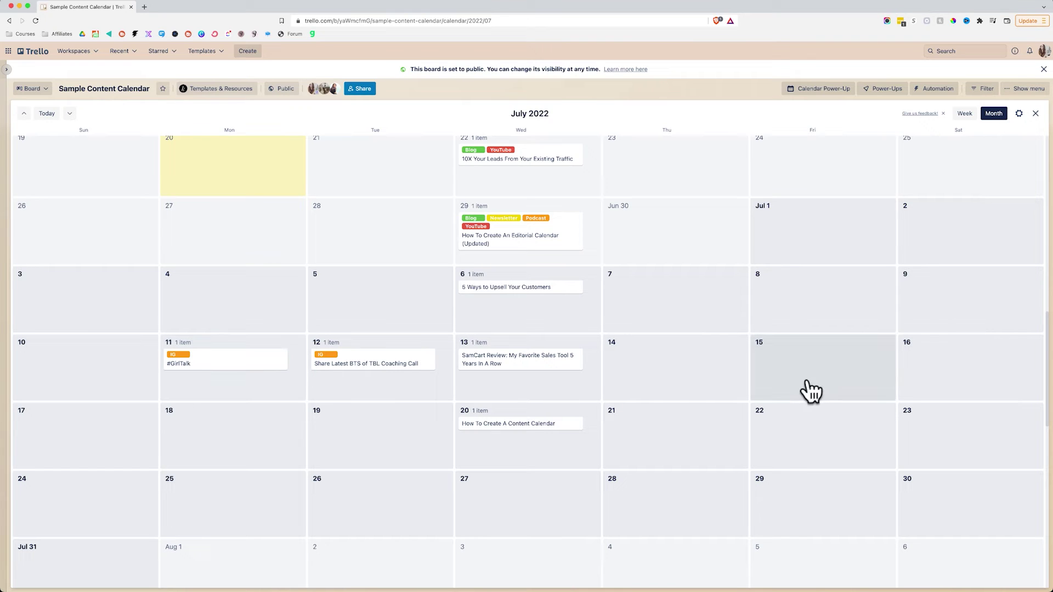
left_click(1036, 114)
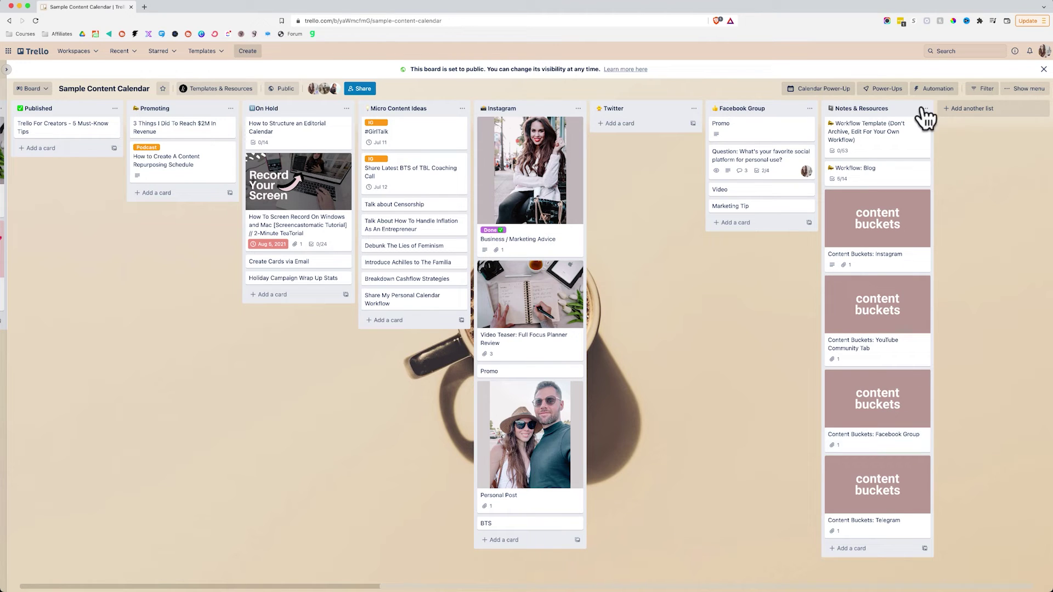
- Start the Facebook Group card description with '1 Post / Day' and a 'Bucket:' heading
left_click(897, 409)
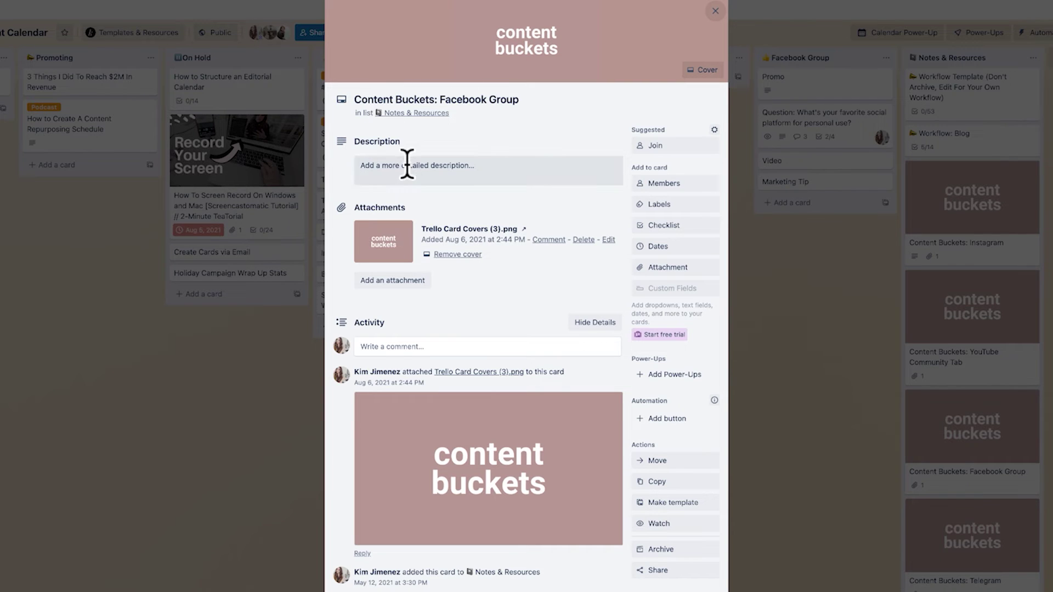
left_click(407, 164)
type("Schedule:")
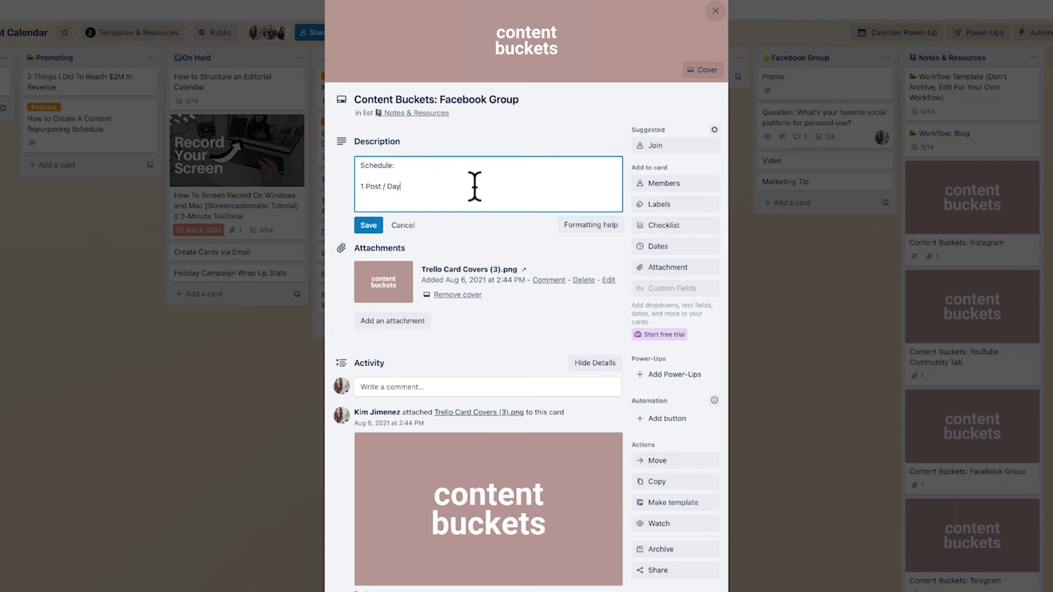
key("Return")
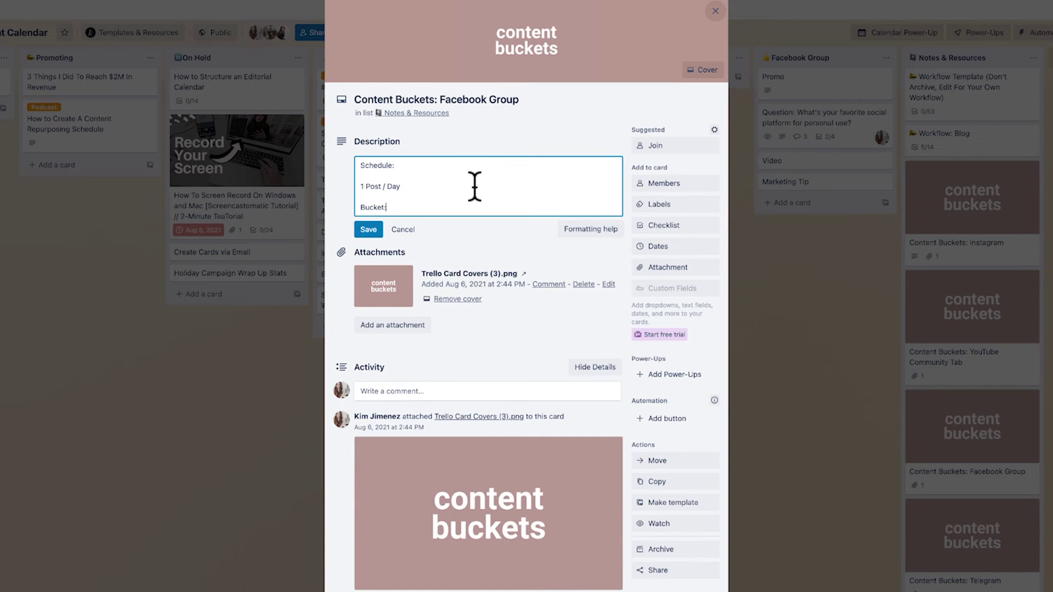
type("Bucket:")
key("Return")
- List buckets Questions, Icebreakers, Live video and Tips, then save the description
type("- Questio")
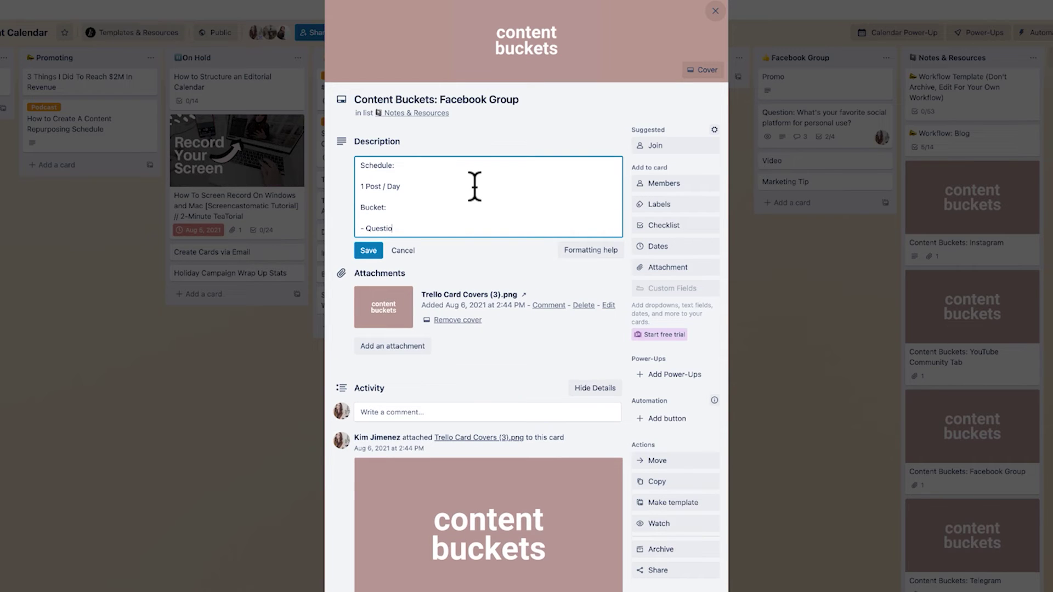
type("ns")
key("Return")
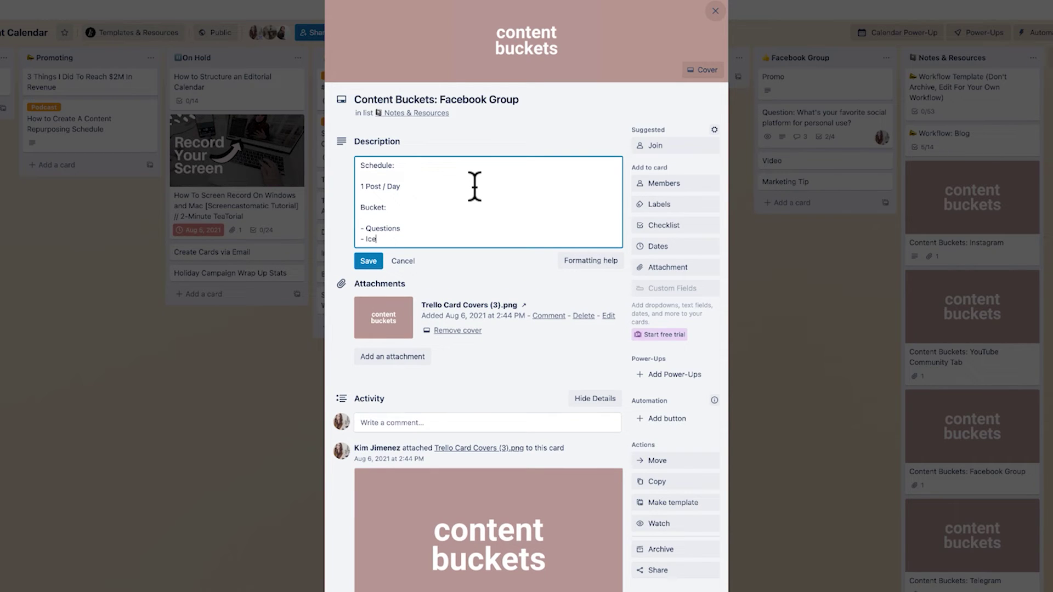
type("- Icebreakers")
key("Return")
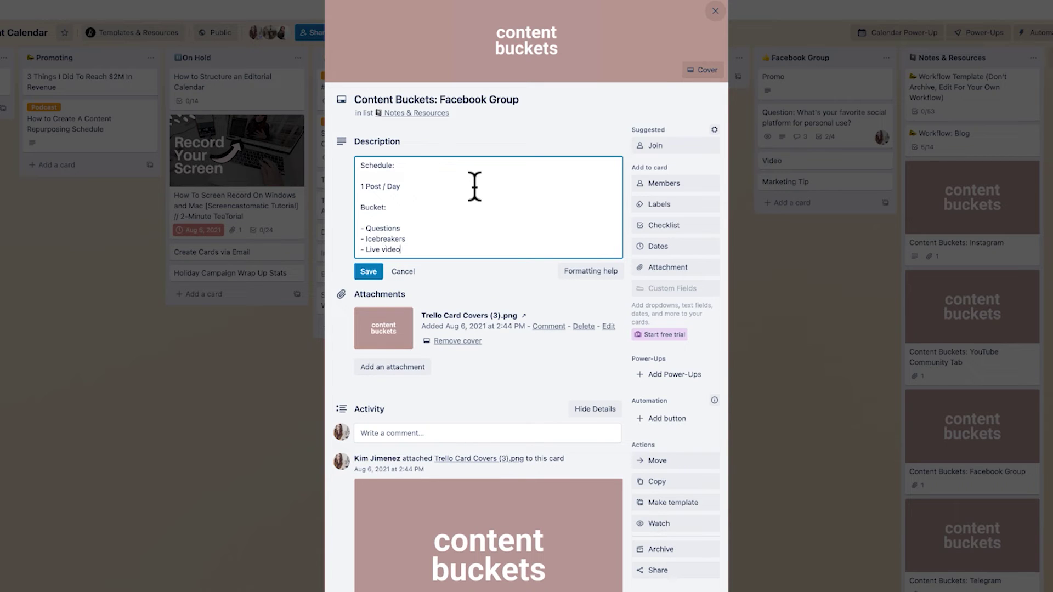
type("- Live video")
key("Return")
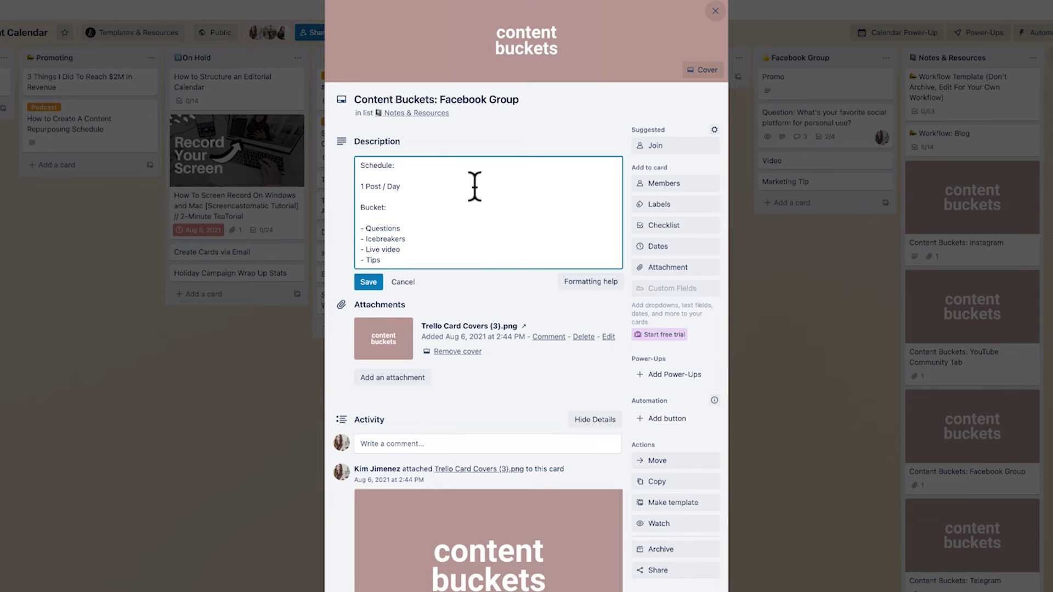
left_click(368, 282)
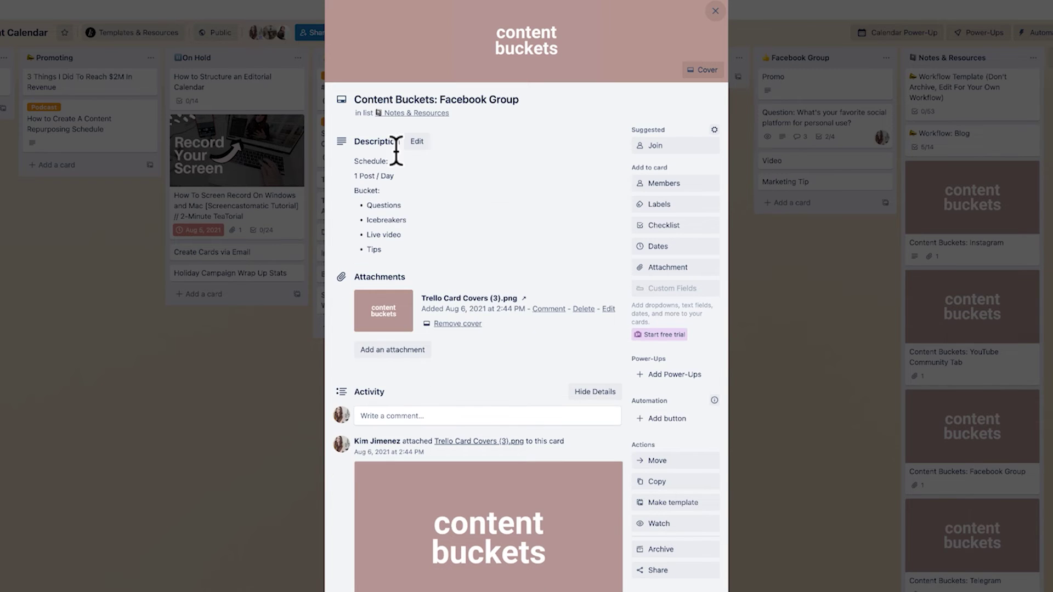
left_click(715, 11)
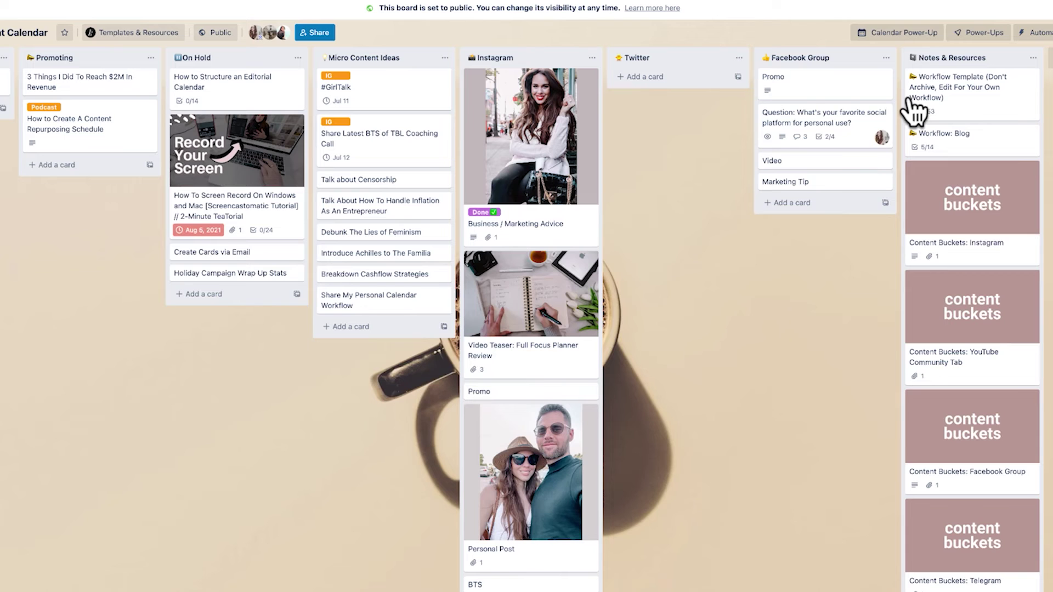
left_click(925, 38)
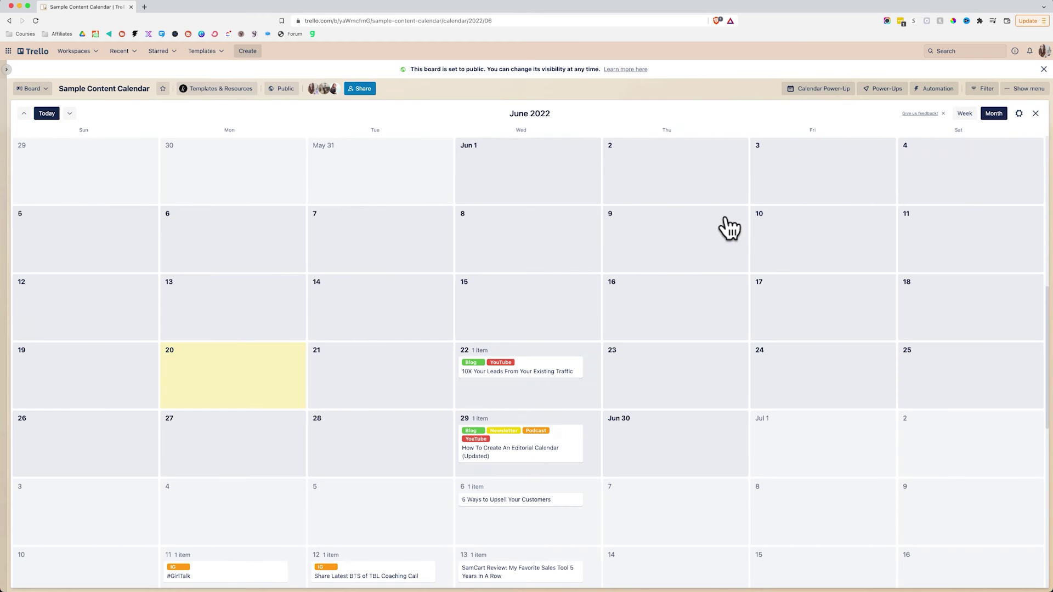
scroll(545, 446, "down", 2)
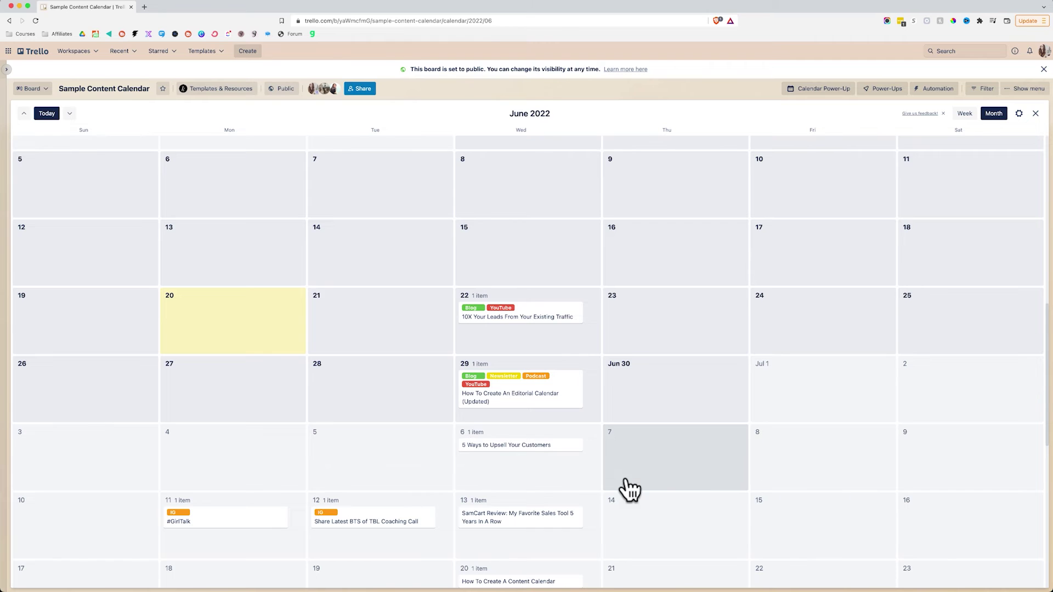
scroll(647, 446, "down", 3)
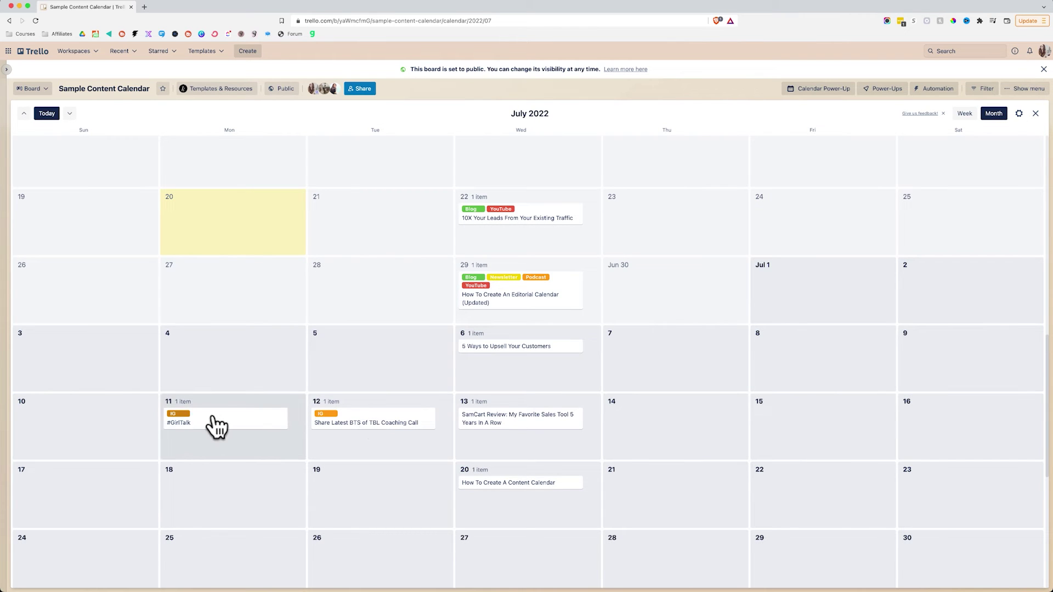
left_click(1036, 113)
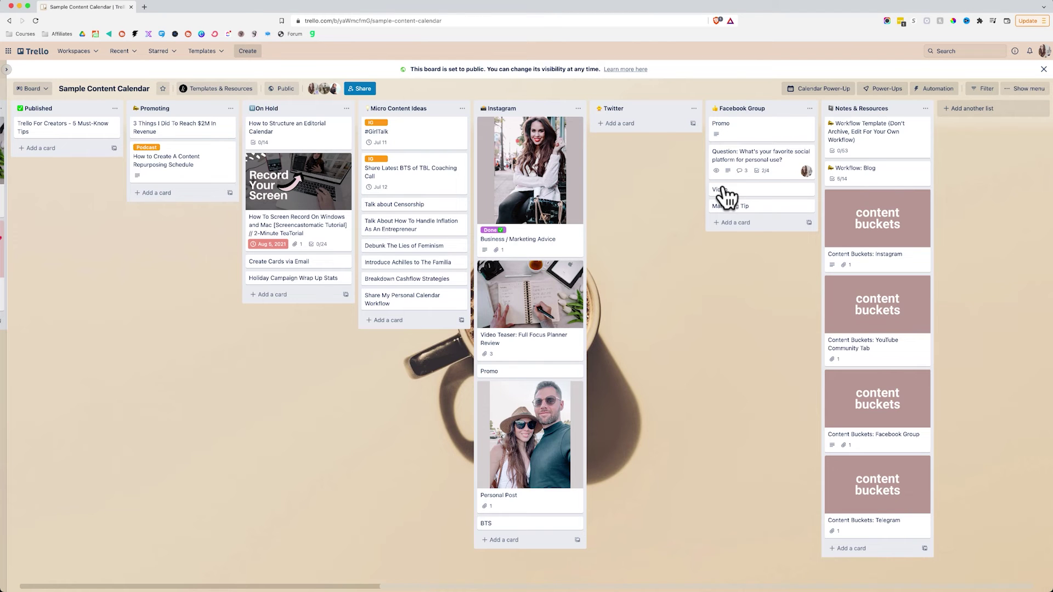
left_click_drag(729, 212, 734, 223)
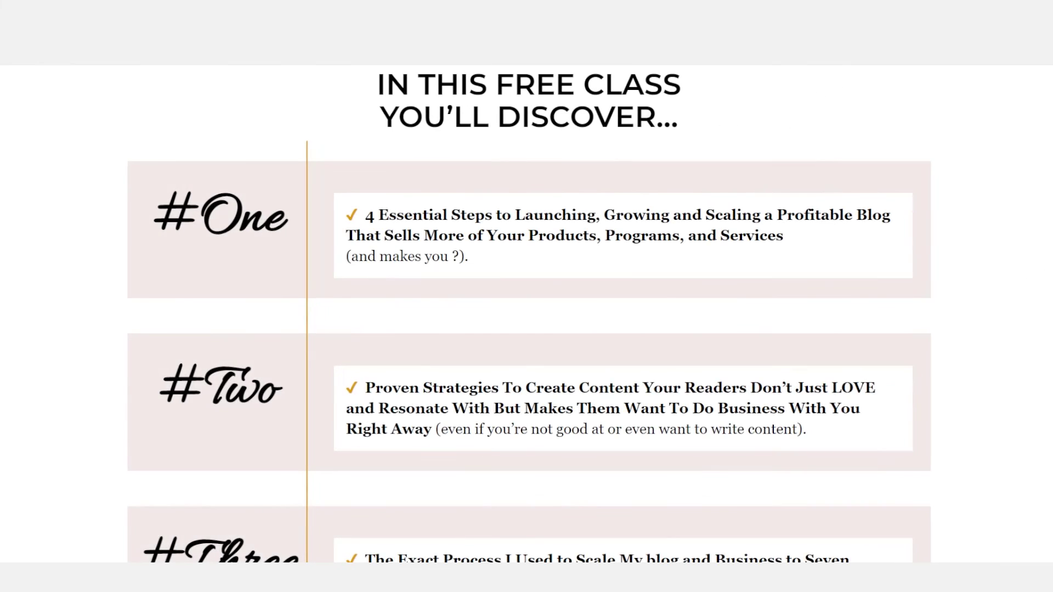
- Scroll down the free class page through lessons #Three and #Four
scroll(526, 313, "down", 6)
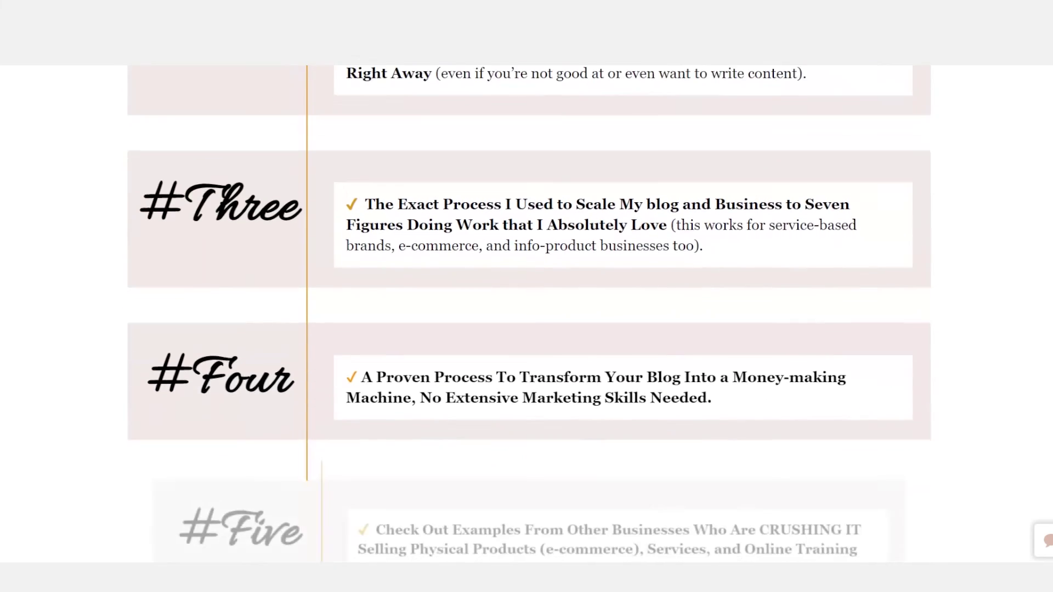
scroll(527, 313, "down", 3)
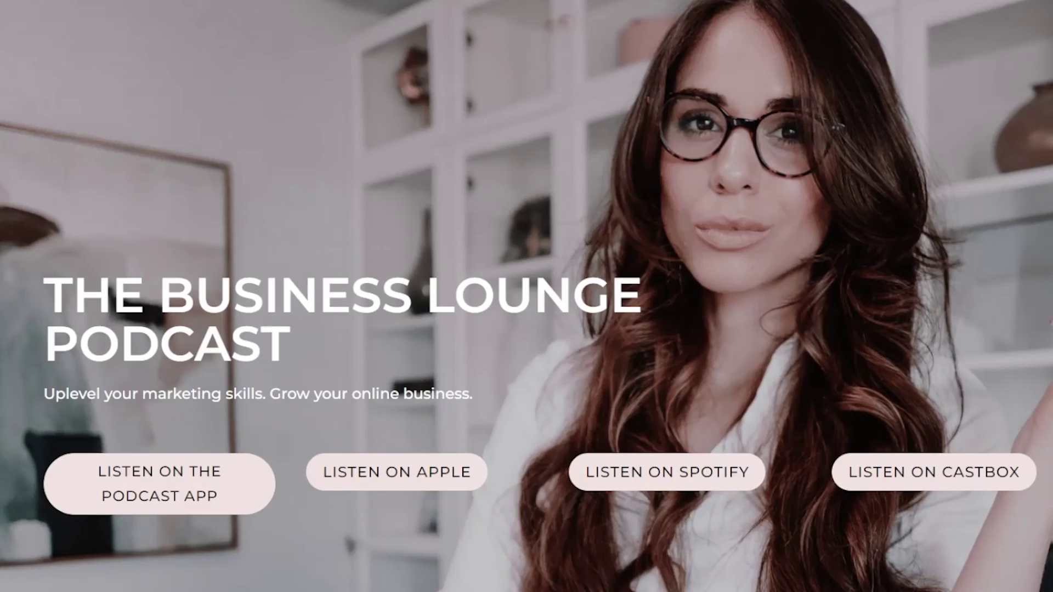
scroll(527, 296, "down", 10)
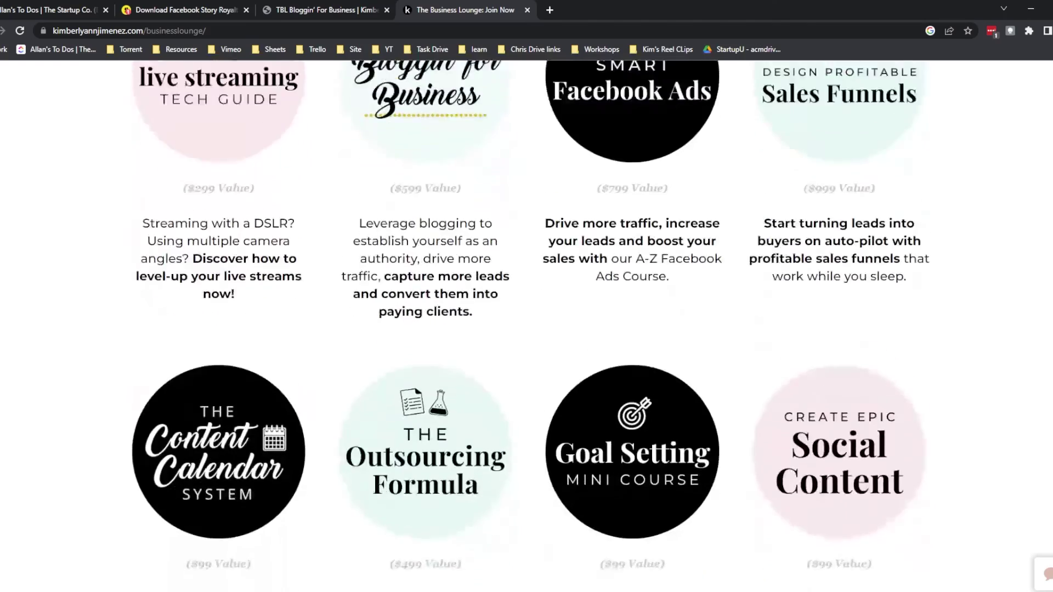
scroll(526, 329, "down", 10)
scroll(527, 329, "down", 14)
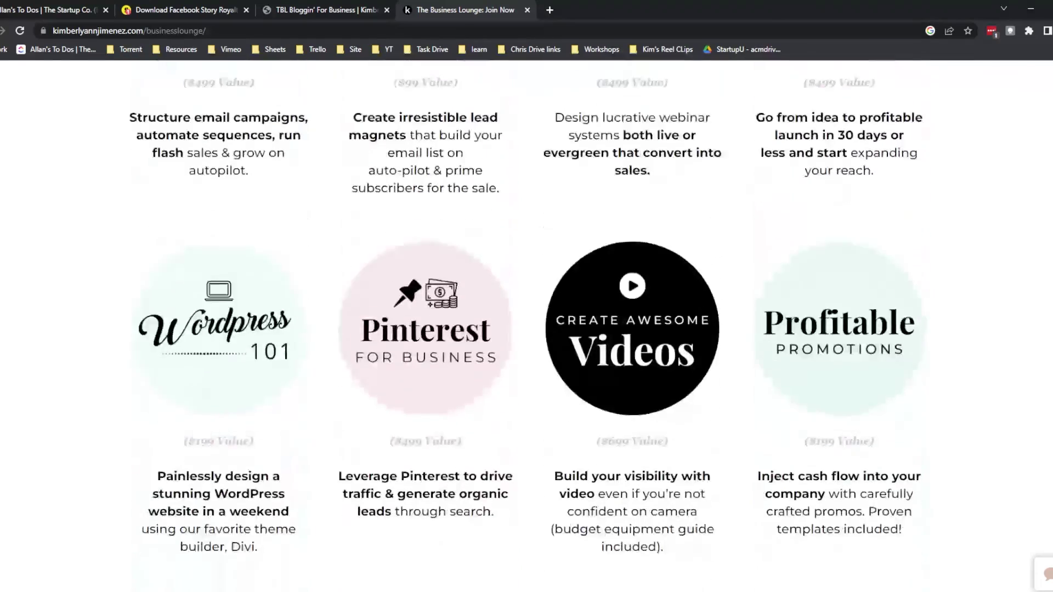
scroll(527, 329, "down", 16)
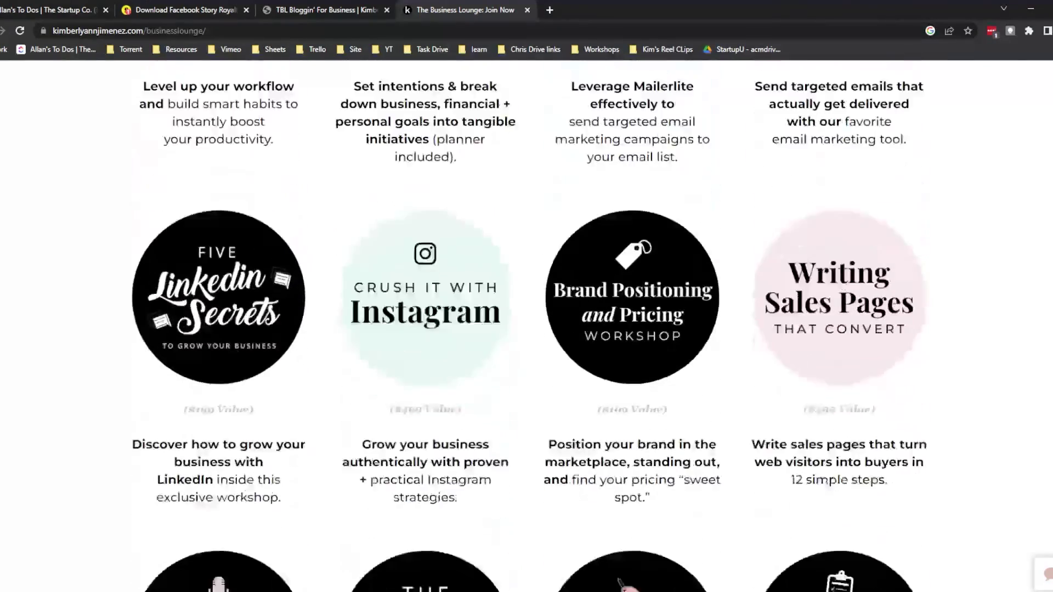
scroll(527, 329, "down", 5)
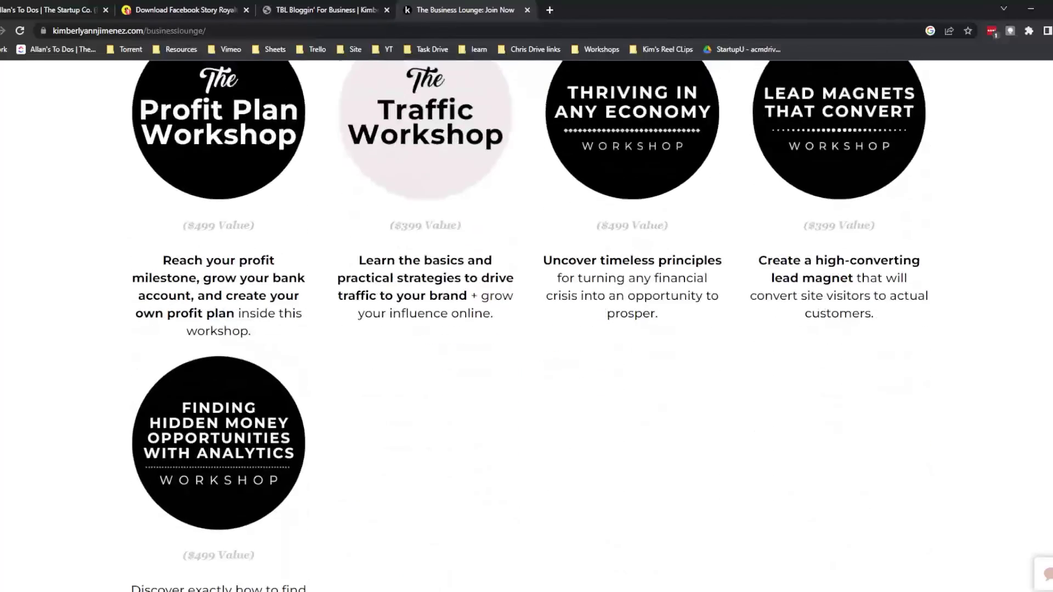